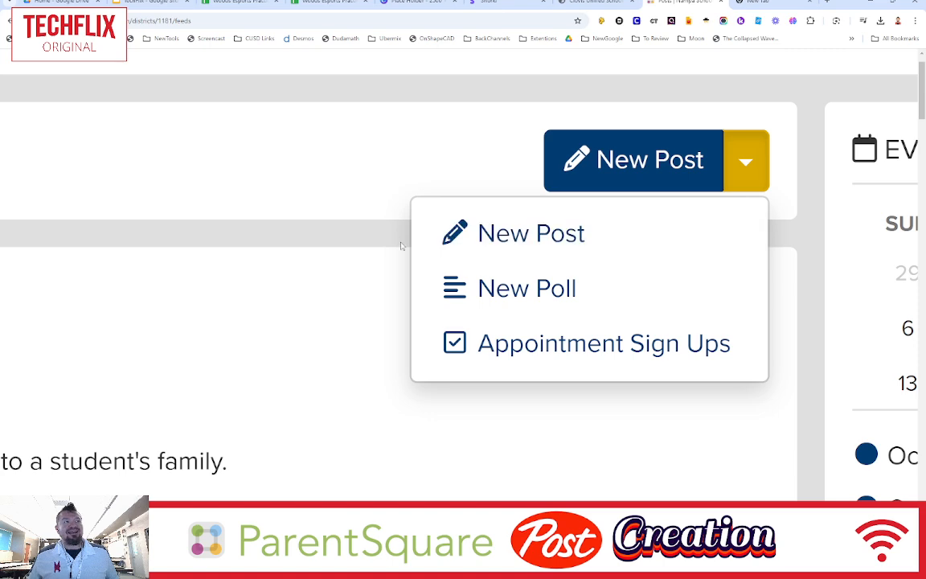
- Start a new post from the feed
click(617, 160)
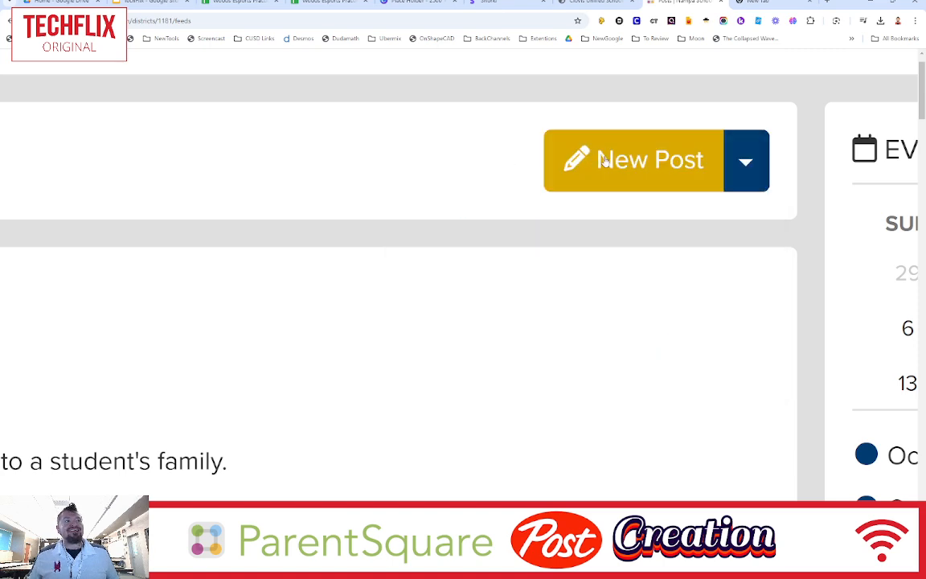
click(605, 160)
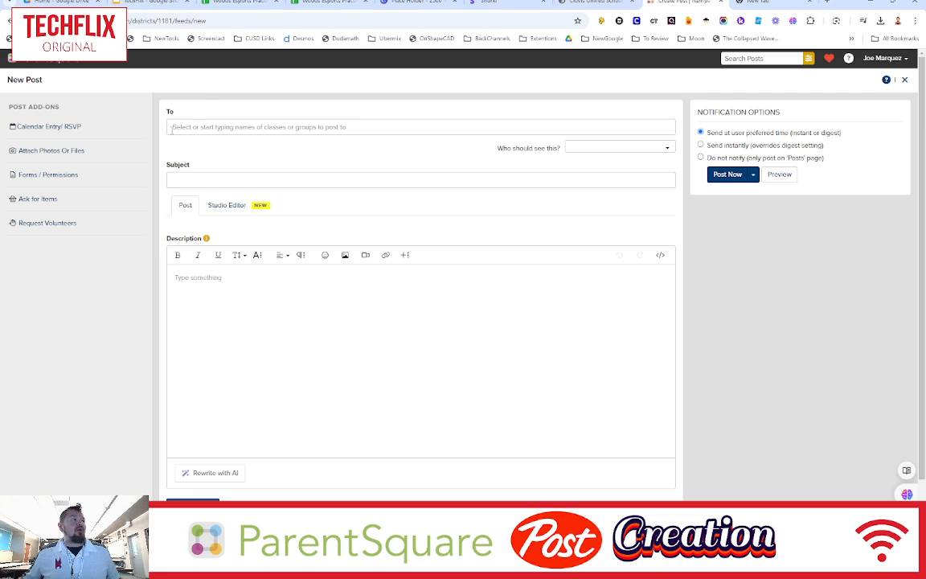
click(237, 130)
click(270, 150)
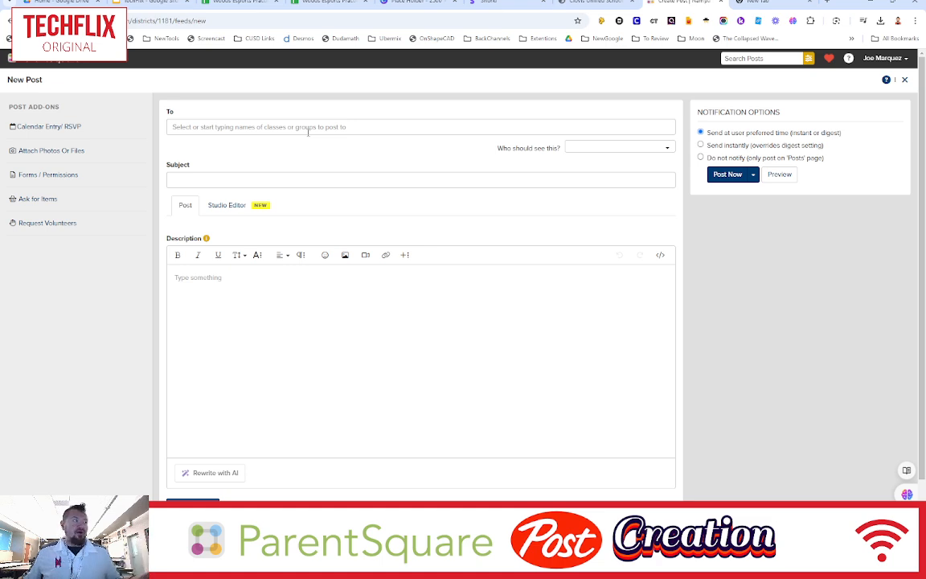
- Enter the subject "Parents don't forget we are going to the Fair this Thursday!!"
click(289, 175)
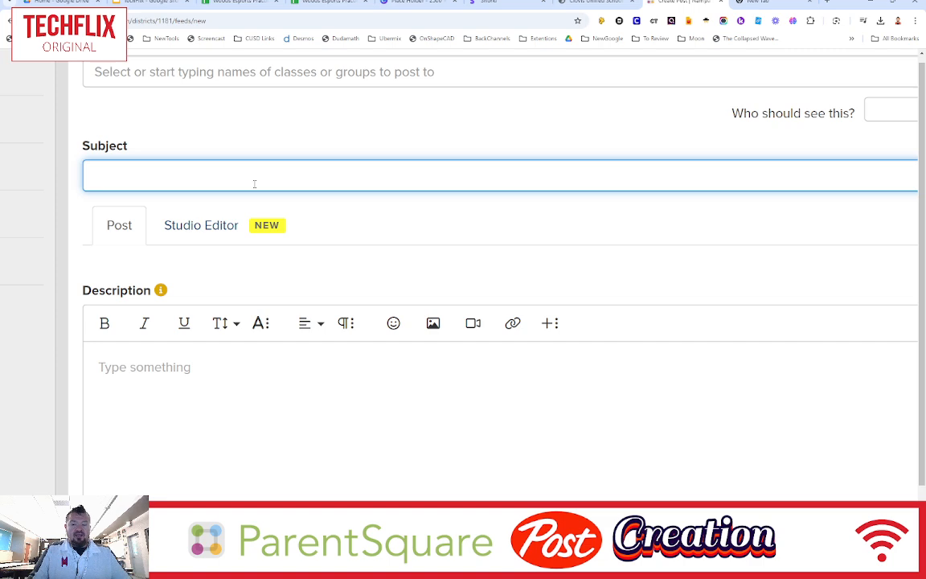
text(Pare)
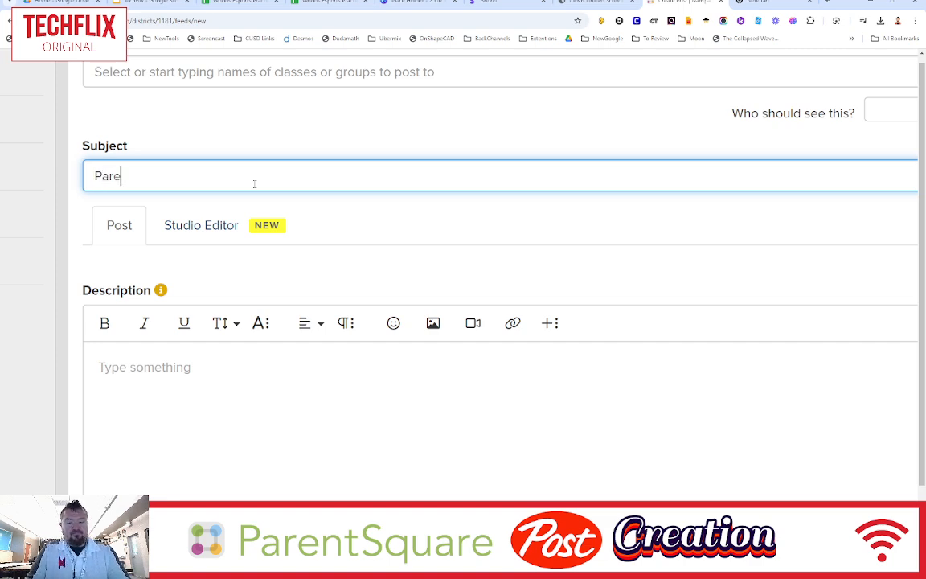
text(nts dont fo)
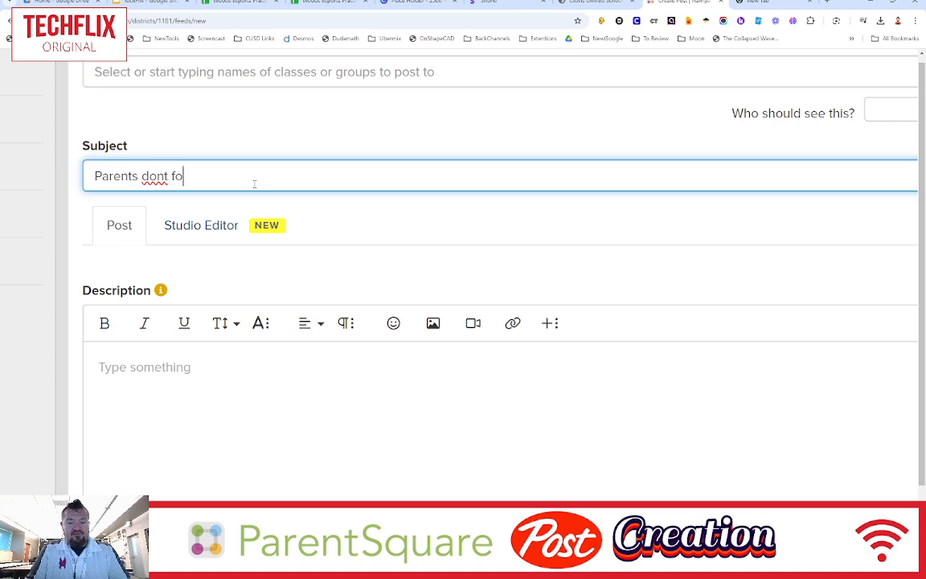
text(rget we are )
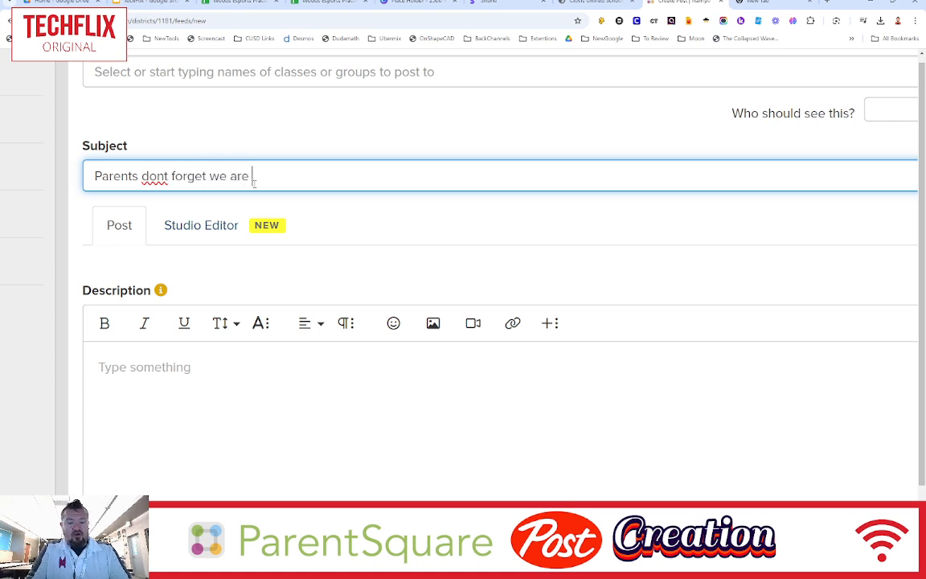
text(going to the )
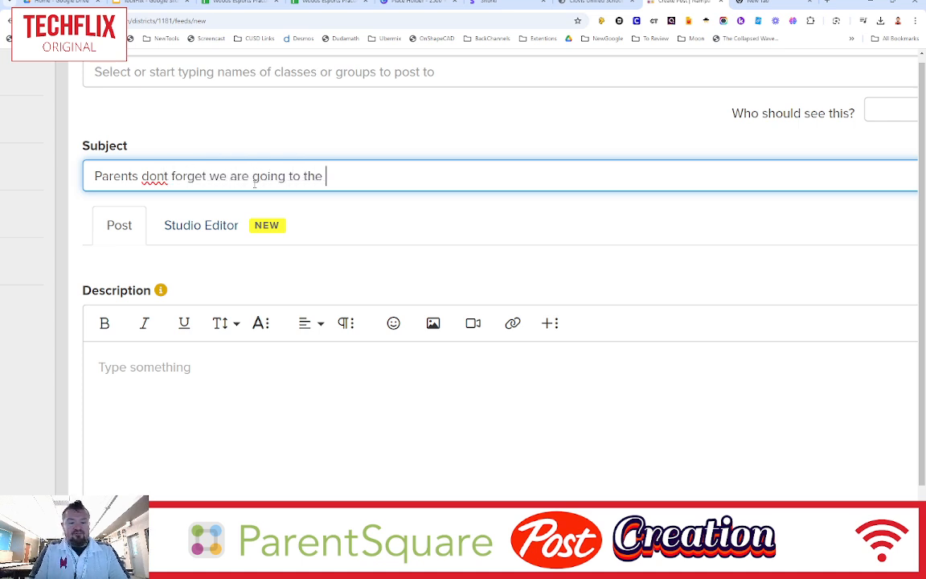
text(Fair this )
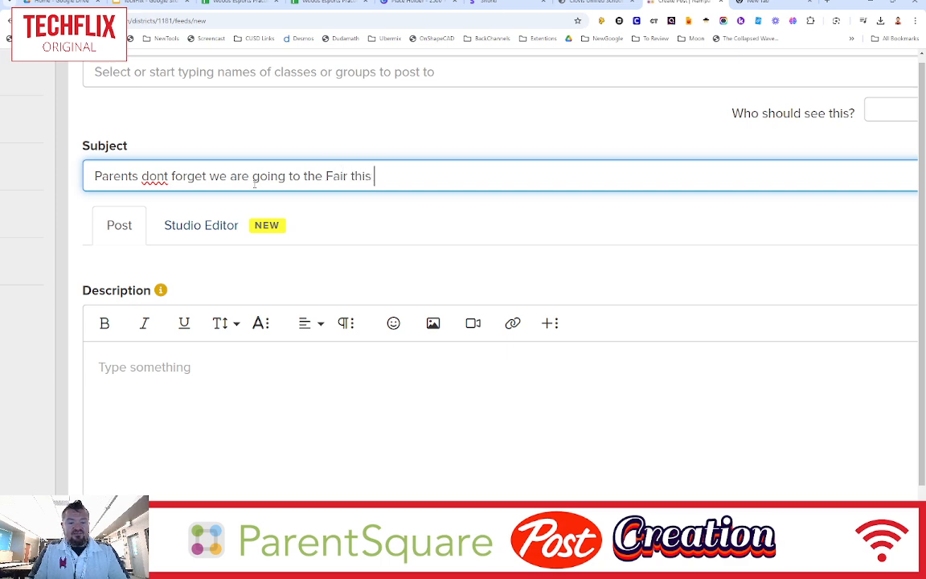
text(Thursday)
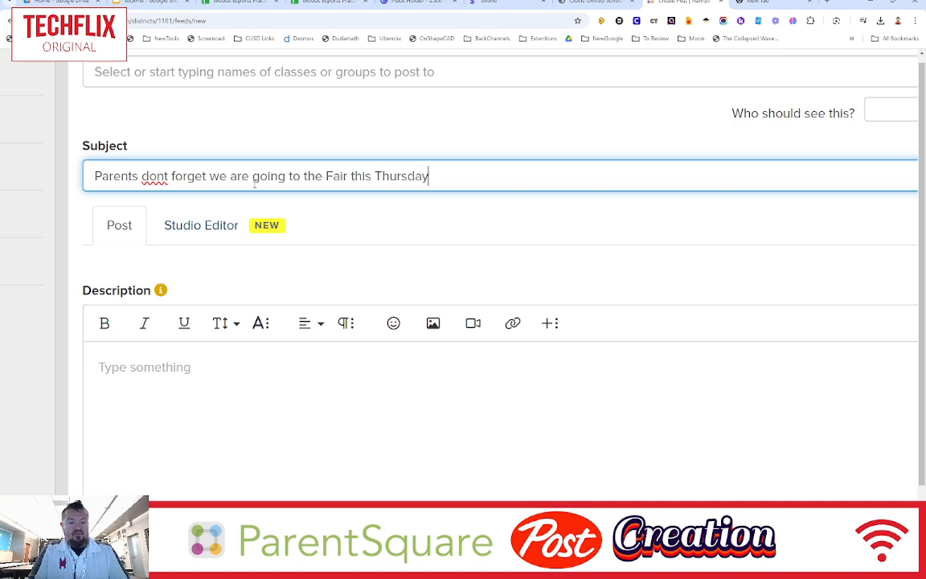
text(!!)
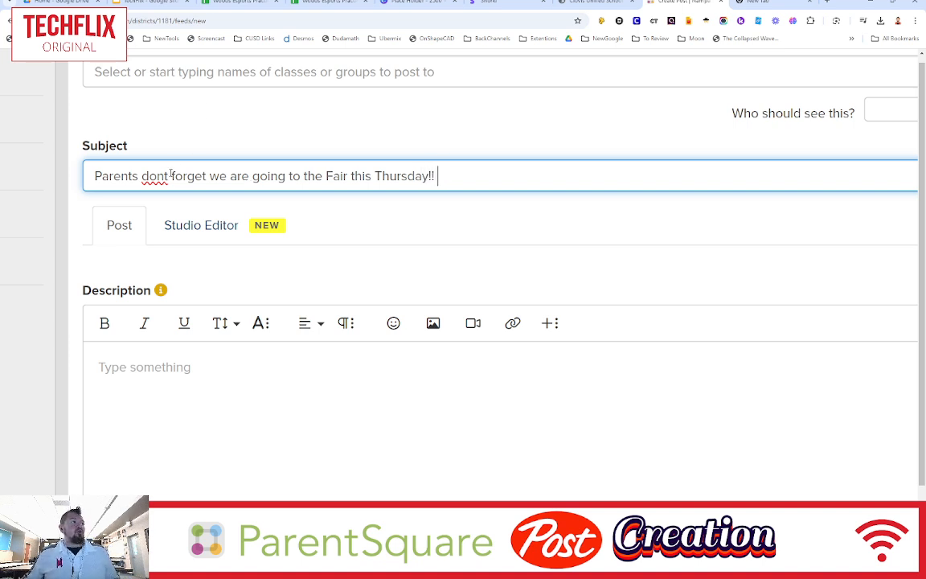
click(167, 176)
text(')
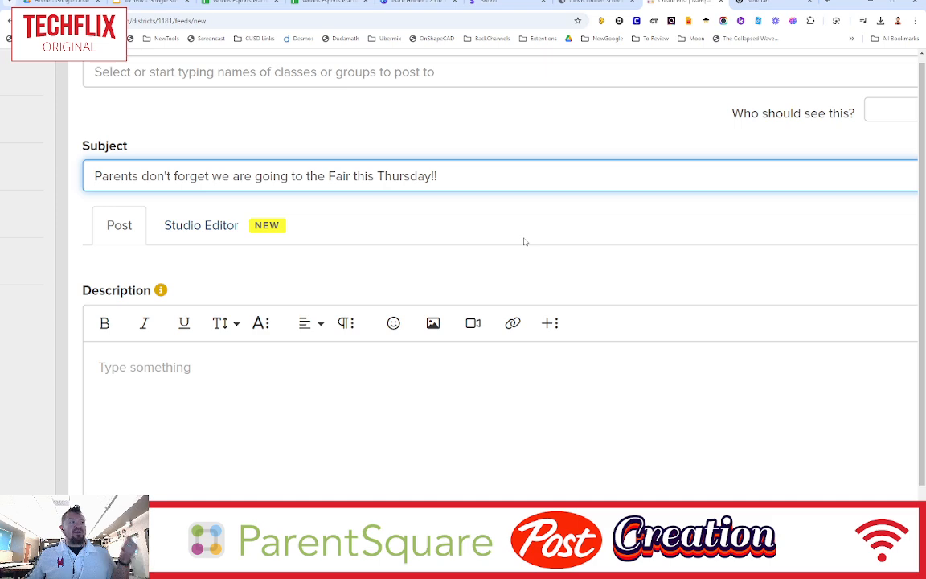
- Begin the description with the line "Parents we will be going" followed by blank lines
scroll(524, 242, down, 5)
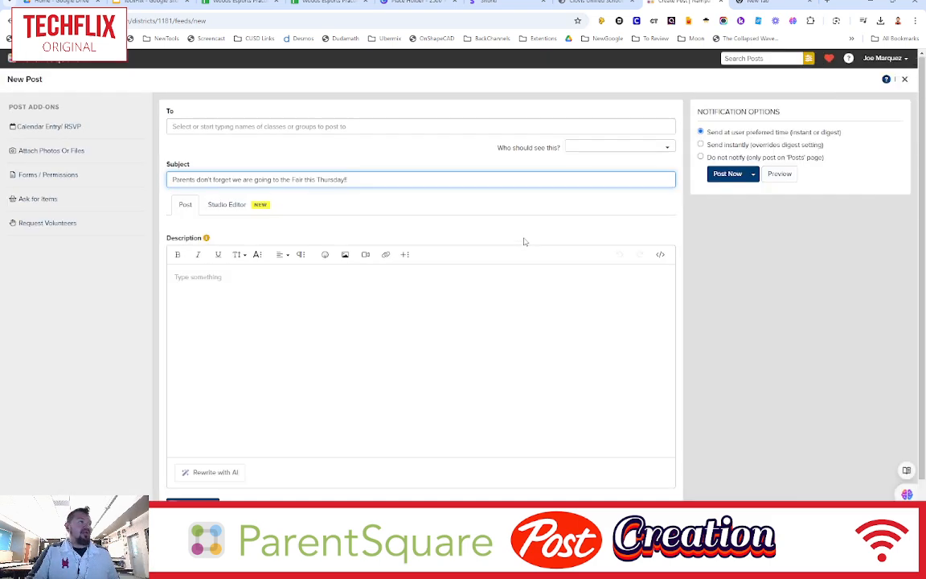
click(235, 282)
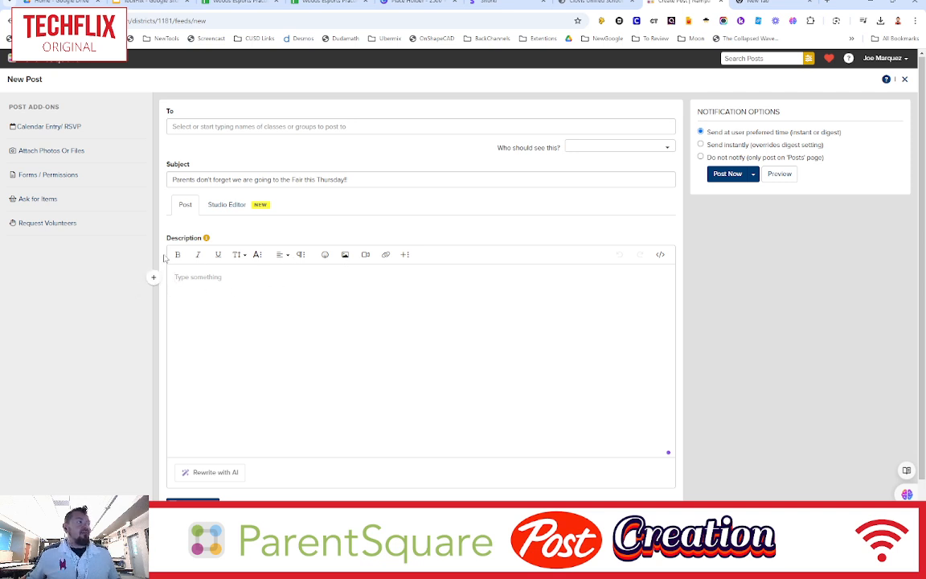
click(219, 290)
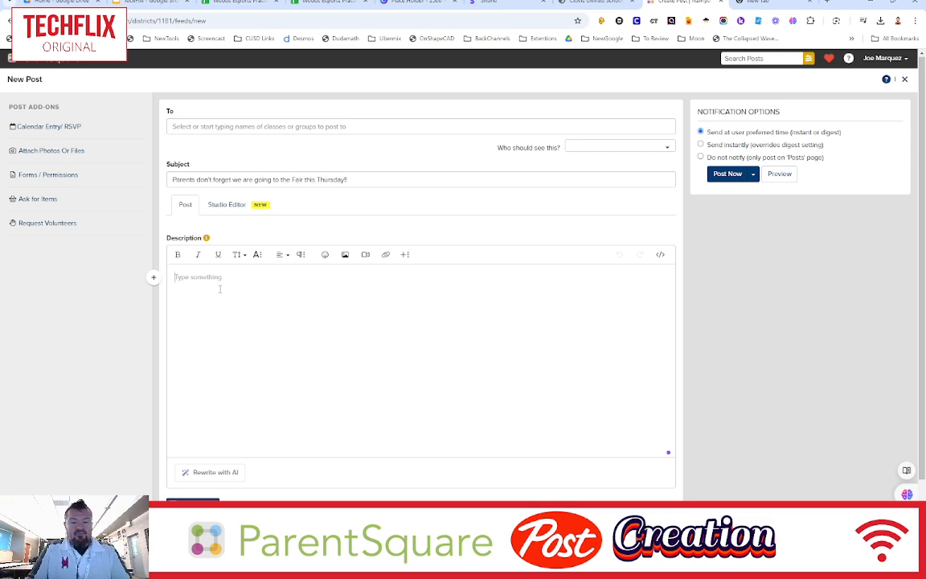
text(Parents we)
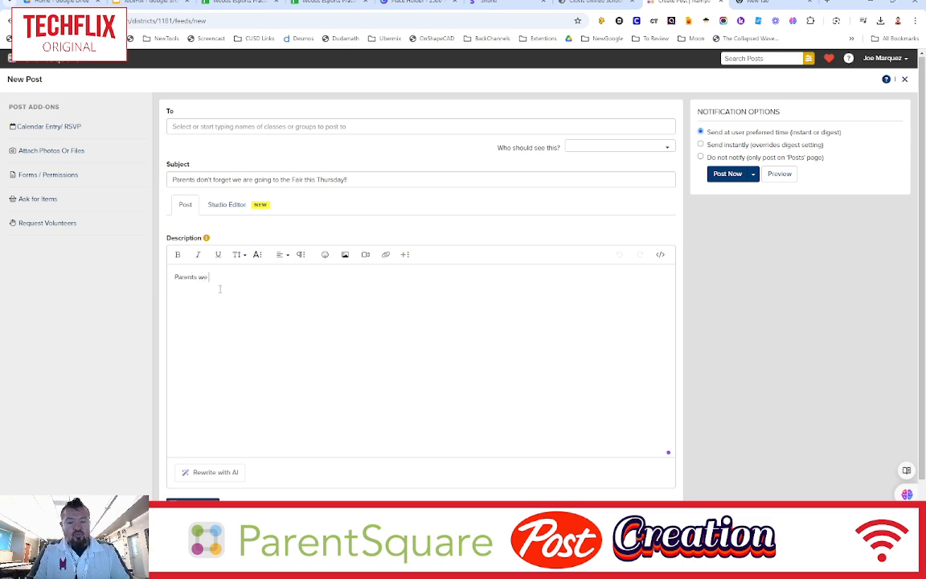
text( will be go)
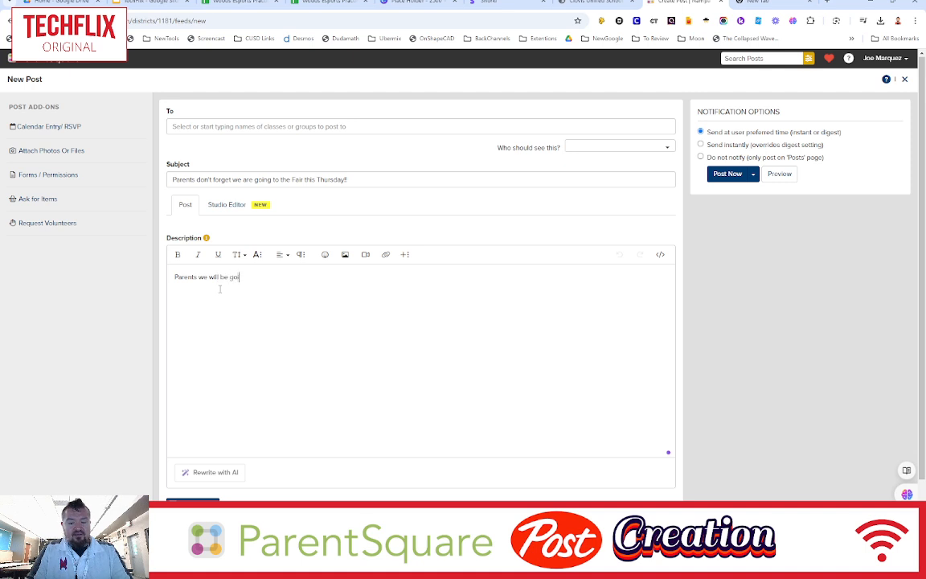
text(ing)
key(Return)
key(Return)
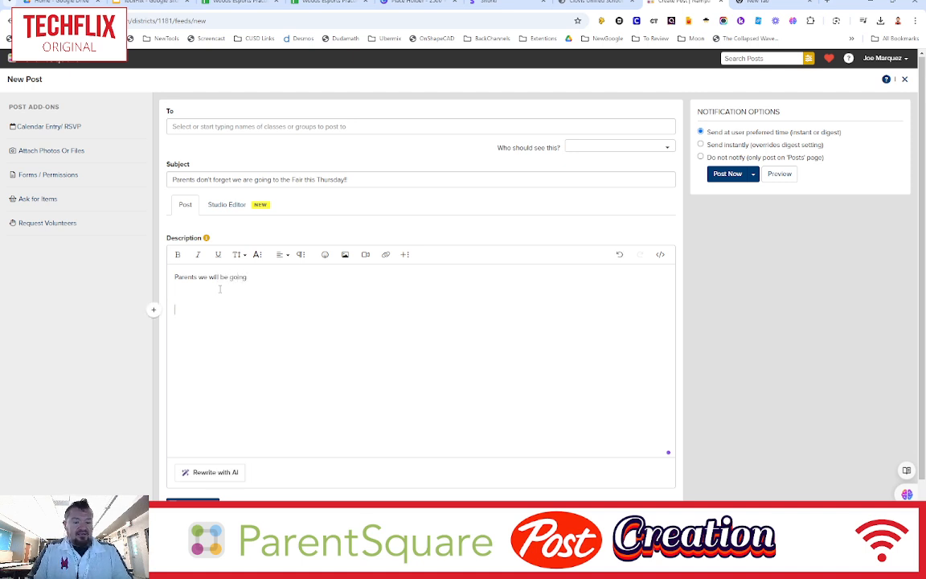
- Add the description lines "Details", "Bring..." and "Thank" separated by blank lines
text(Do)
text(tails)
key(Return)
key(Return)
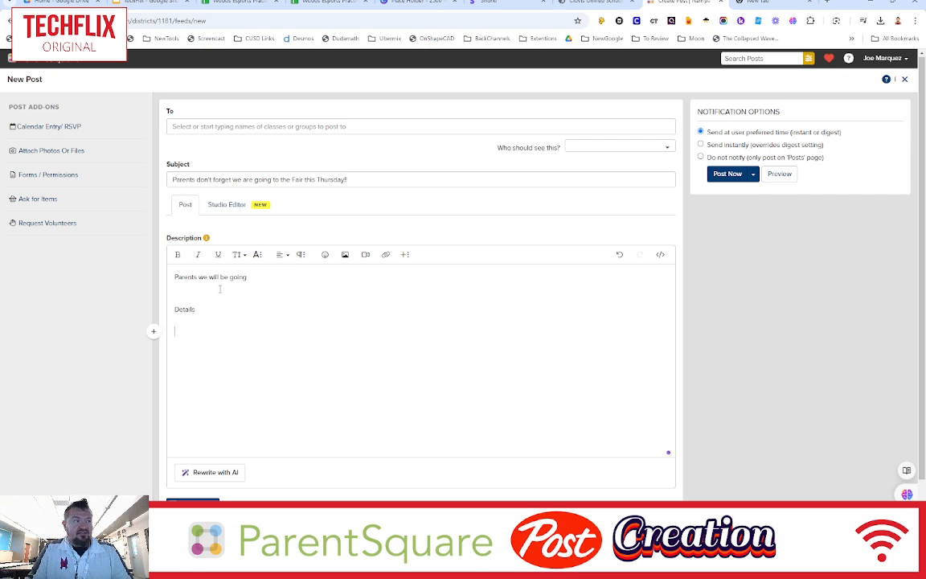
text(Bring)
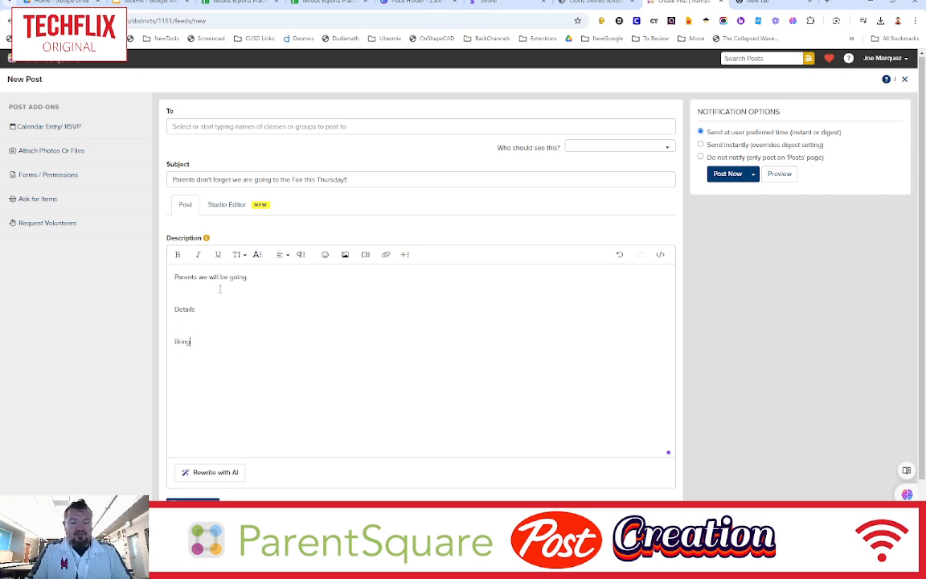
text(...)
key(Return)
key(Return)
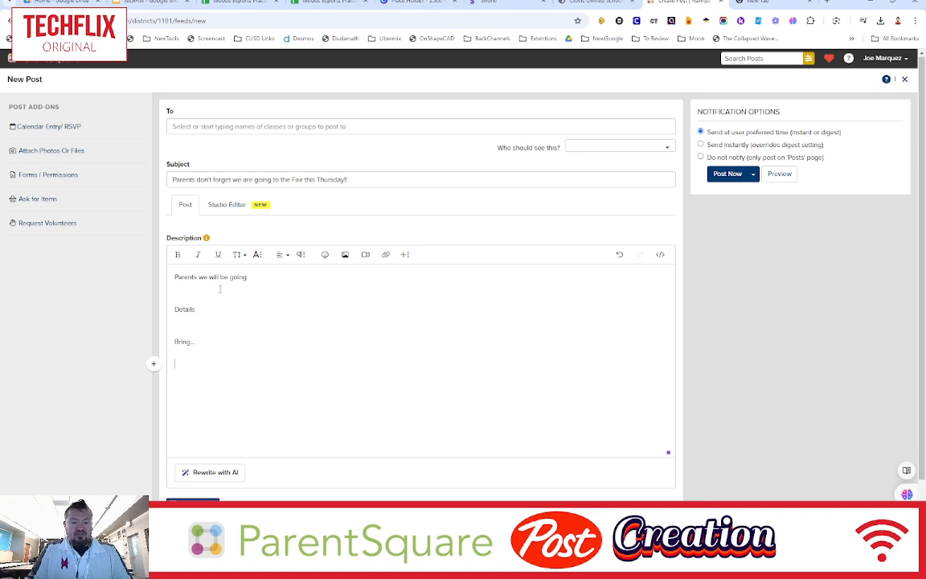
text(Thank ...)
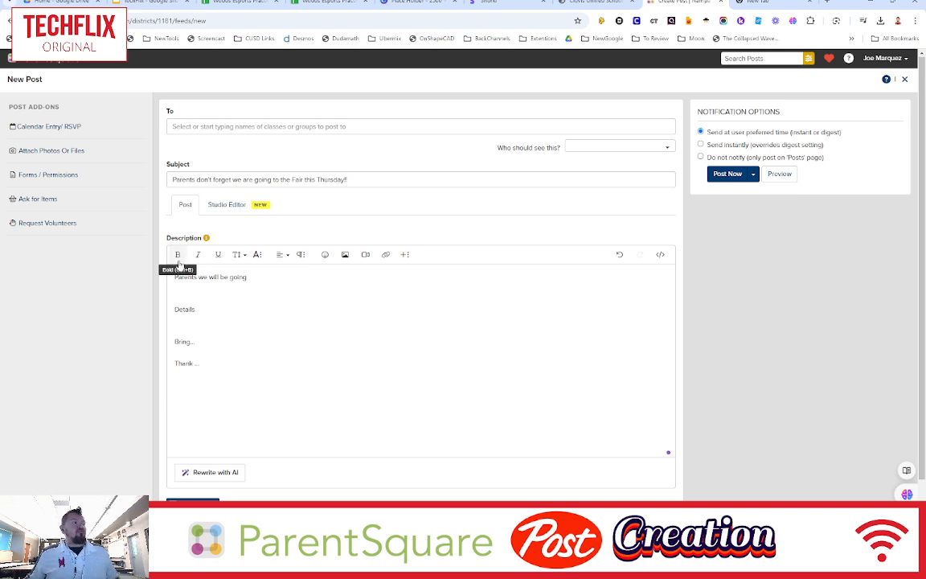
- Make the "Details" line bold
drag(174, 310, 196, 309)
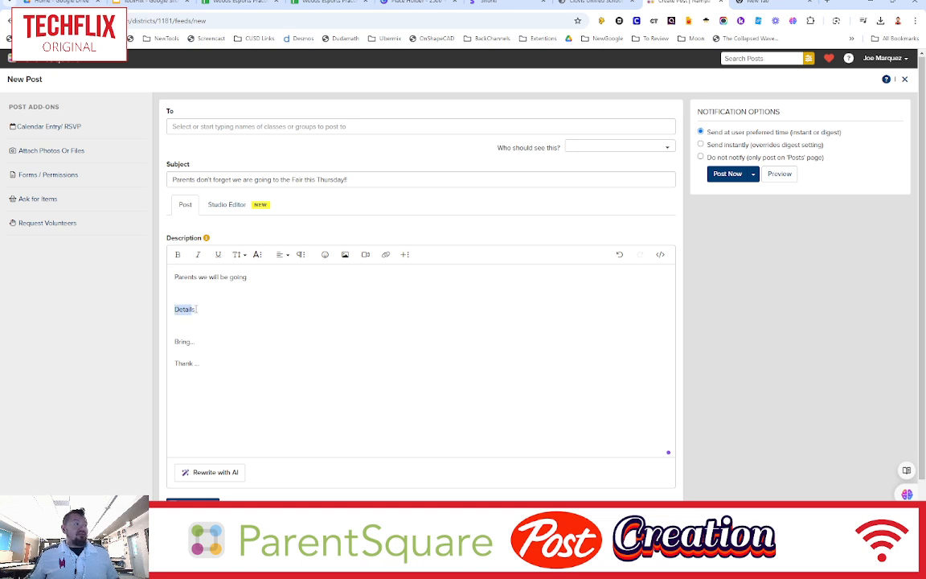
click(178, 254)
click(251, 311)
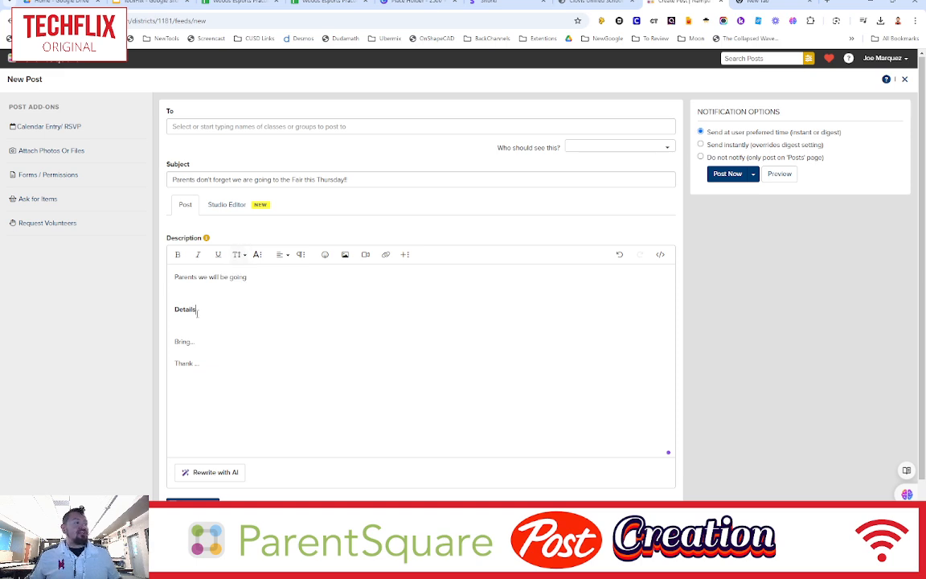
- Set the "Details" line's font size to 28
drag(197, 311, 158, 311)
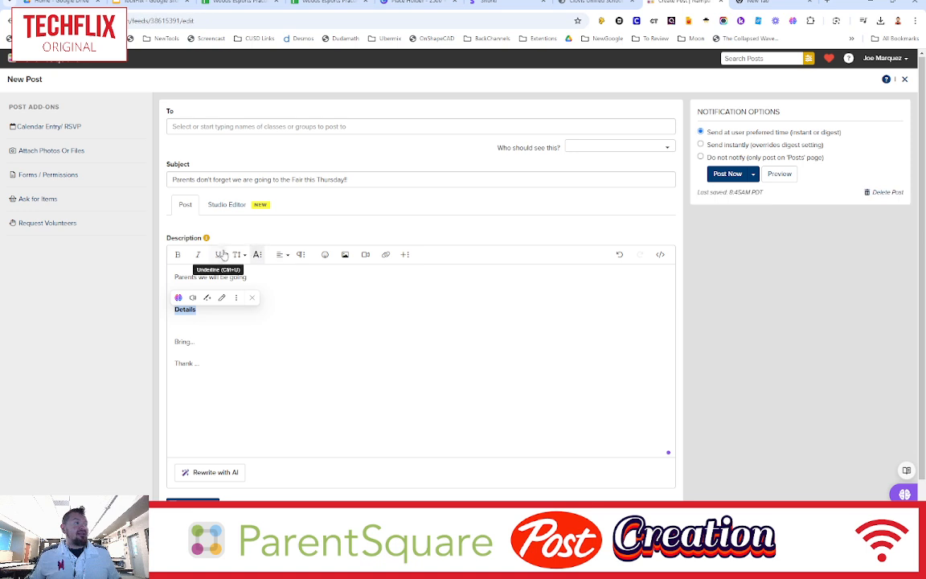
click(239, 254)
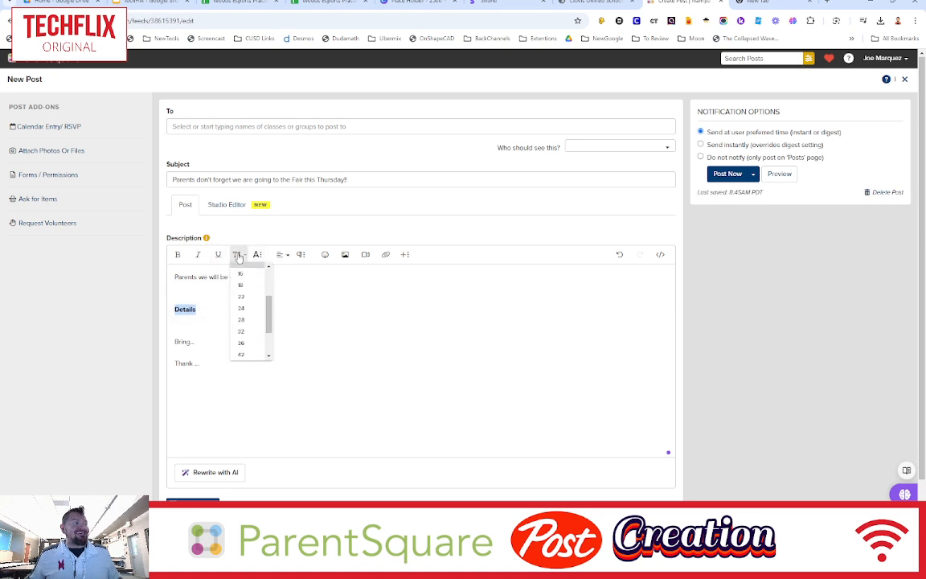
click(243, 320)
click(217, 322)
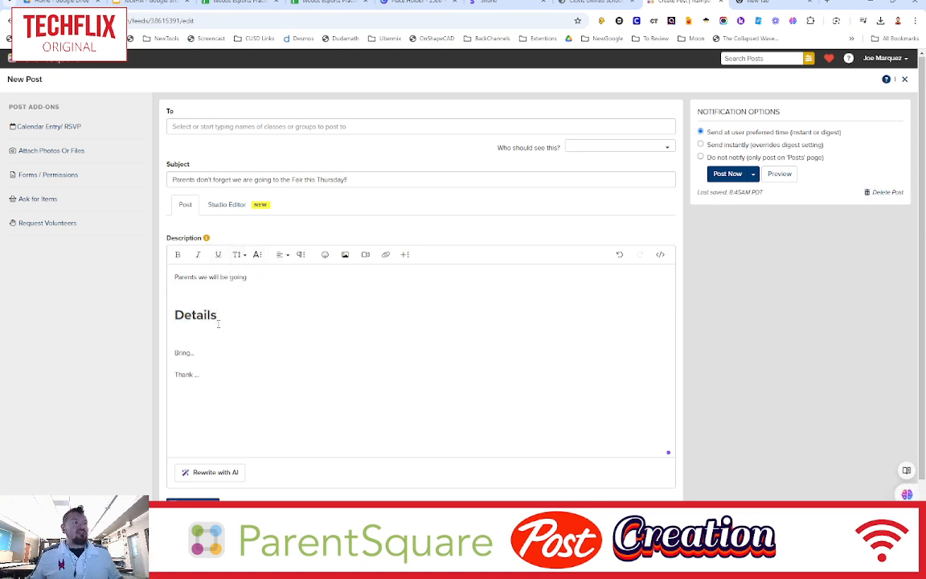
click(256, 255)
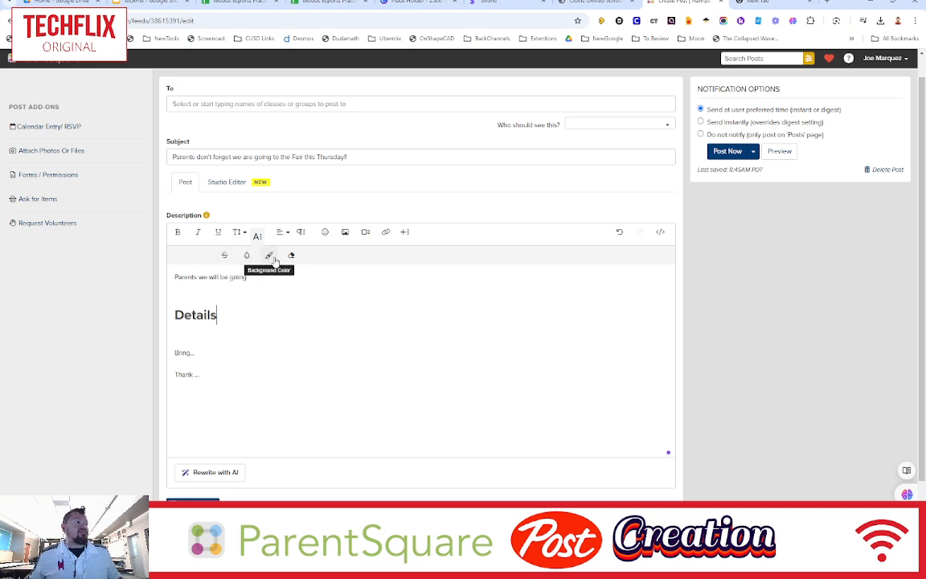
click(308, 314)
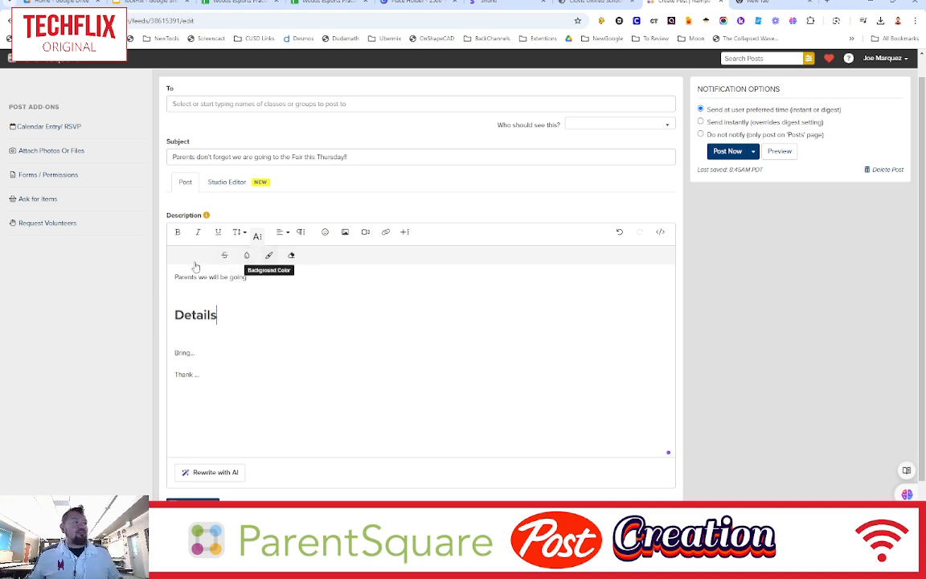
click(281, 232)
click(282, 232)
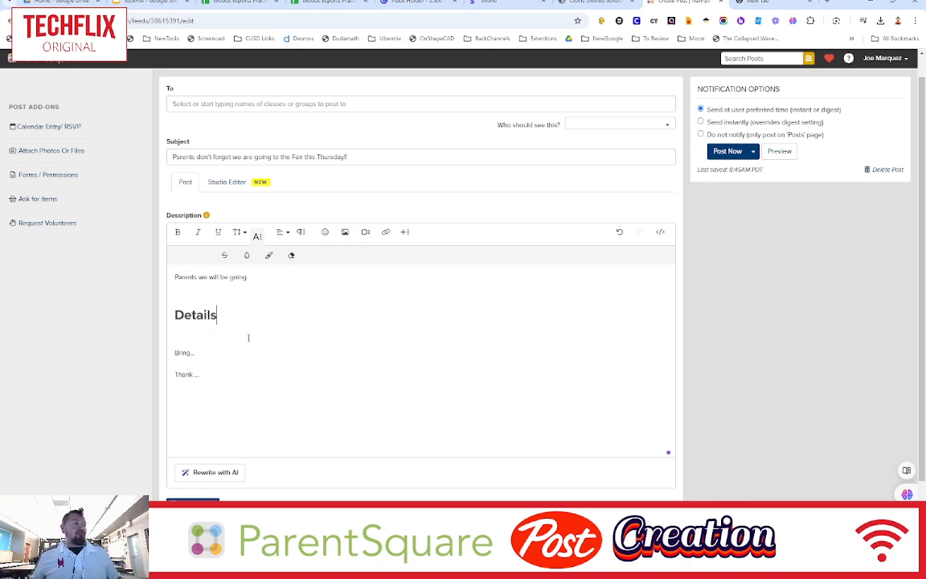
- Insert the Garfield1 image from Downloads above the "Details" heading
key(Up)
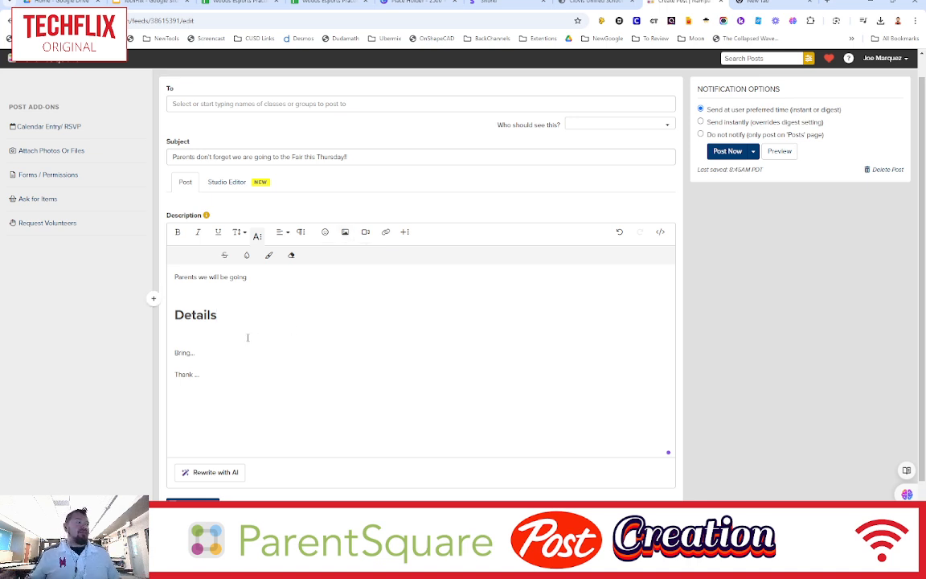
click(345, 232)
click(375, 309)
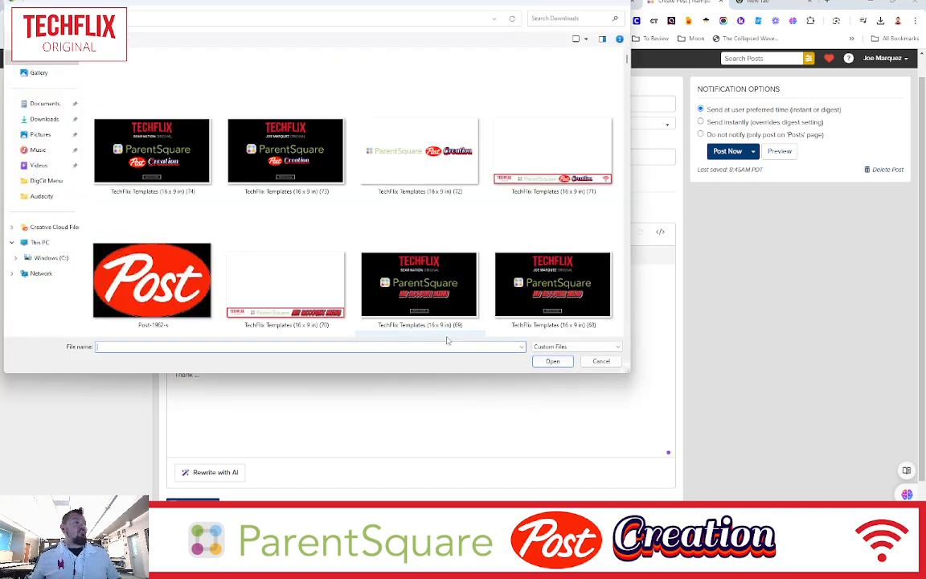
scroll(378, 233, down, 5)
click(487, 144)
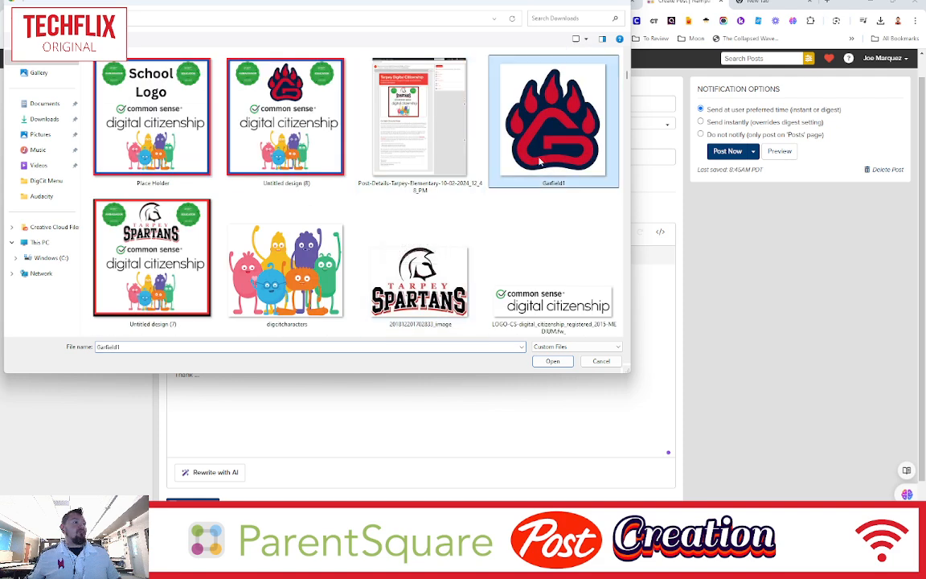
key(Return)
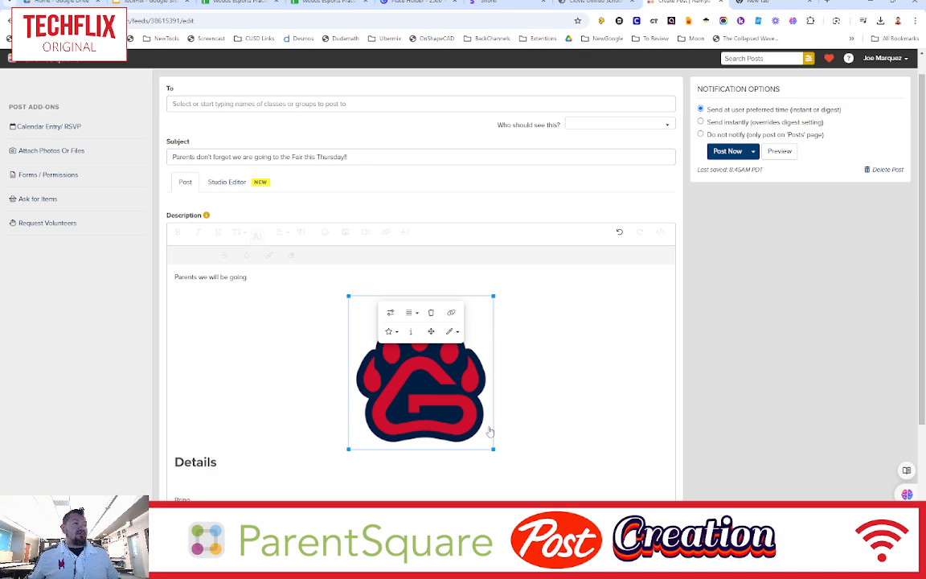
- Resize the inserted logo image to a smaller size above the Details heading
click(430, 332)
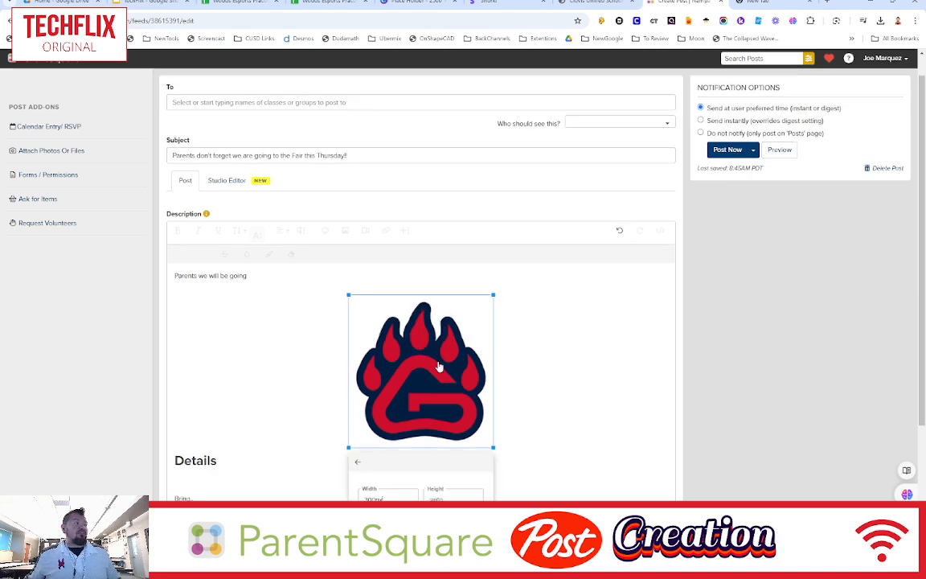
drag(440, 368, 382, 355)
click(429, 362)
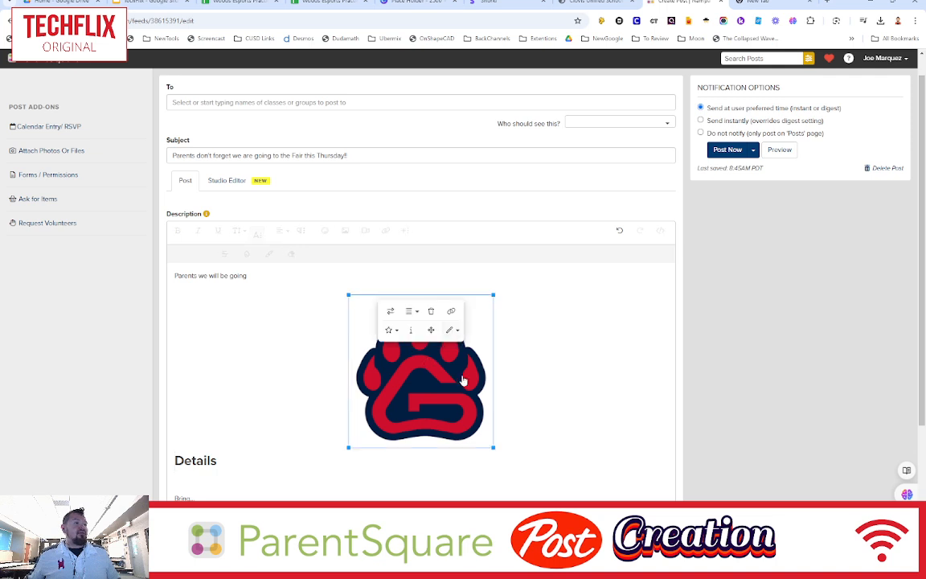
drag(441, 400, 437, 367)
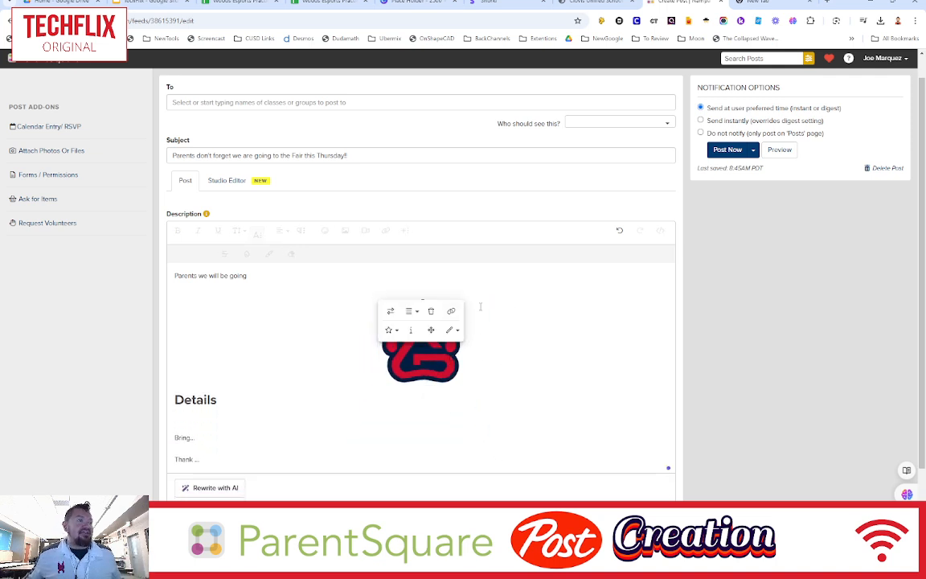
click(439, 356)
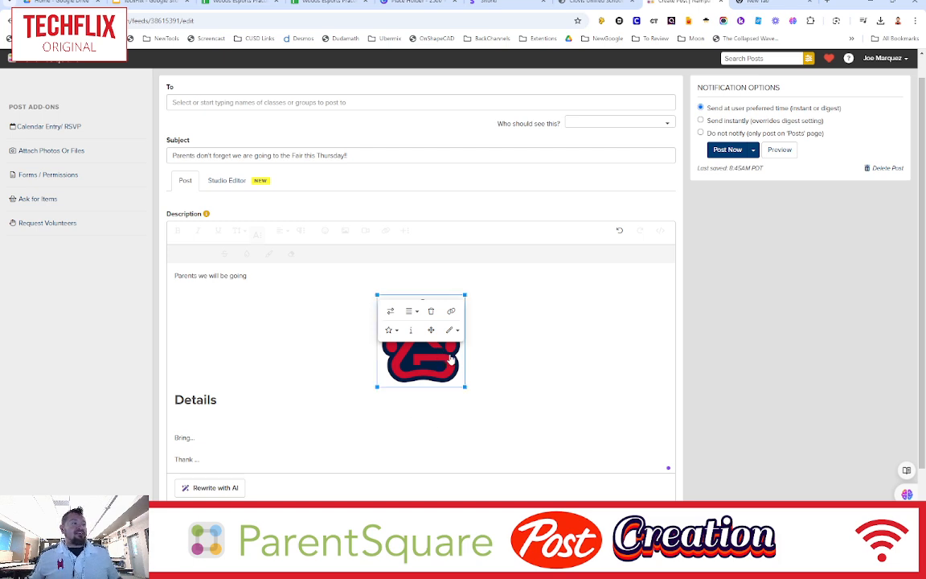
click(451, 311)
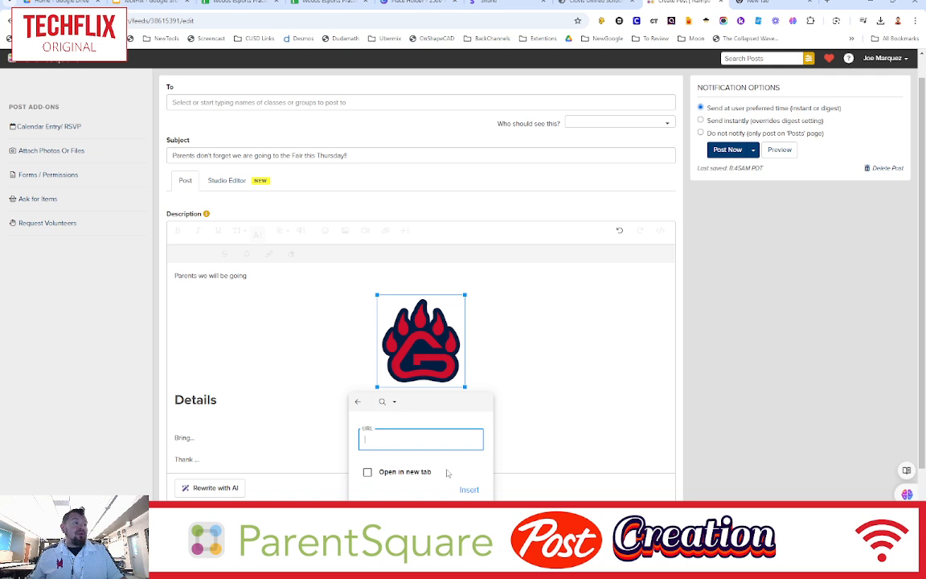
click(490, 366)
click(465, 358)
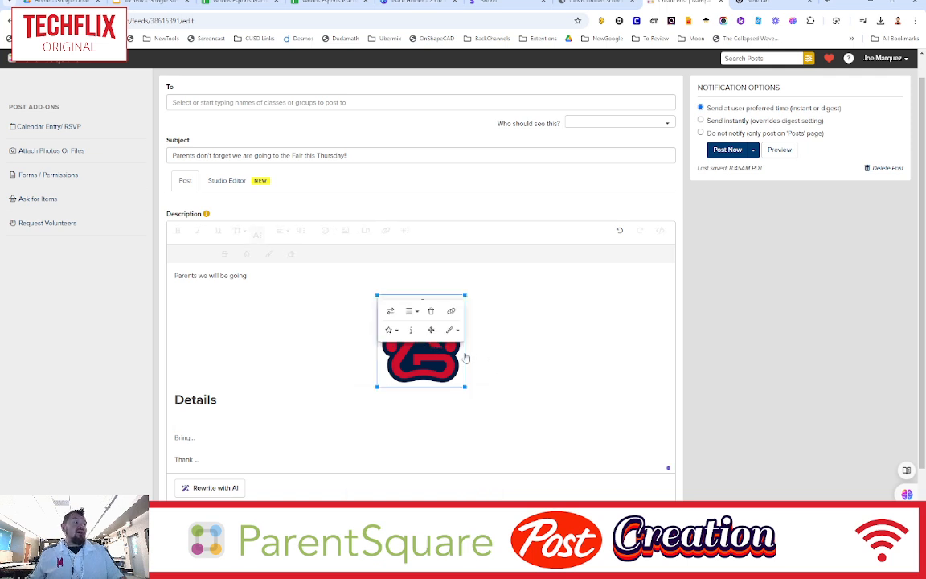
click(498, 363)
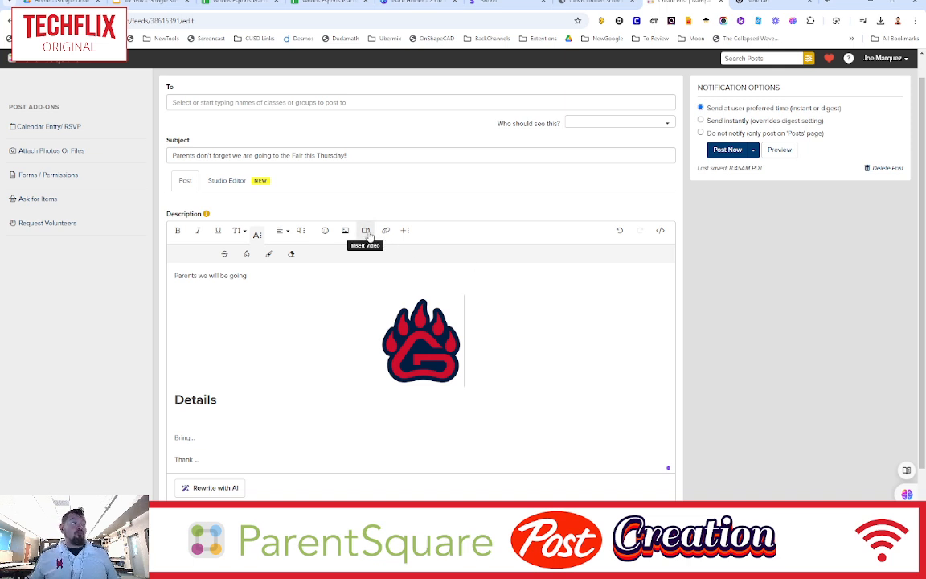
- Add two blank lines above Details and embed a YouTube video below the logo from a pasted video URL
key(Return)
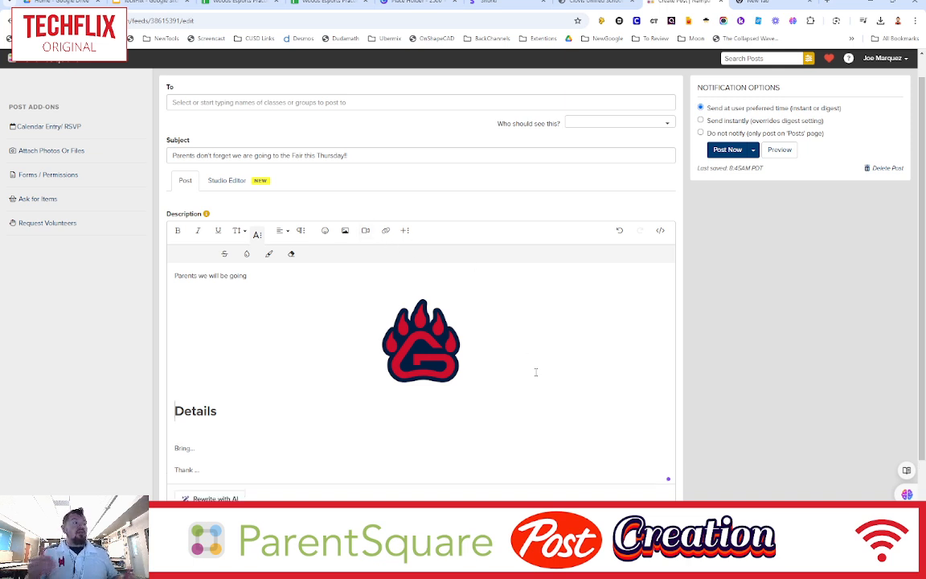
key(Return)
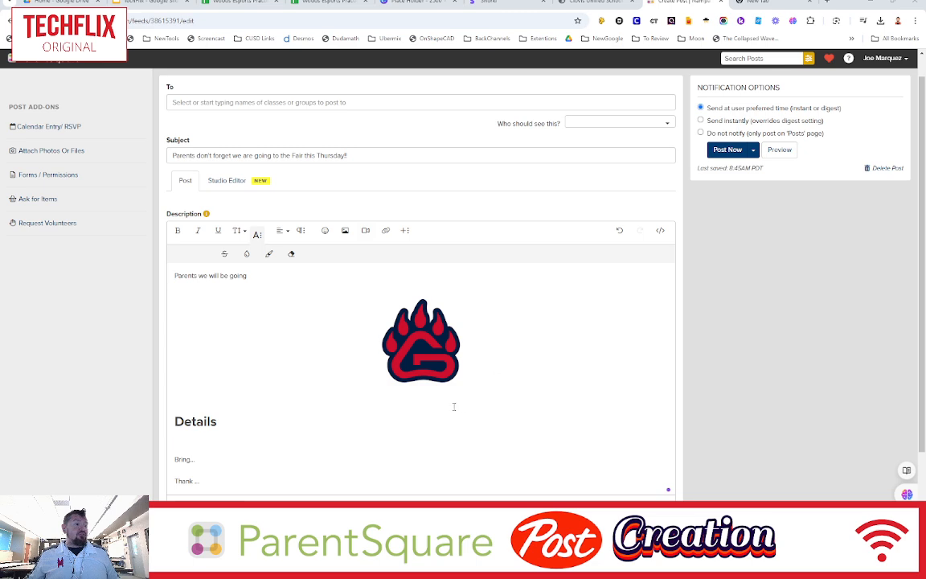
click(366, 231)
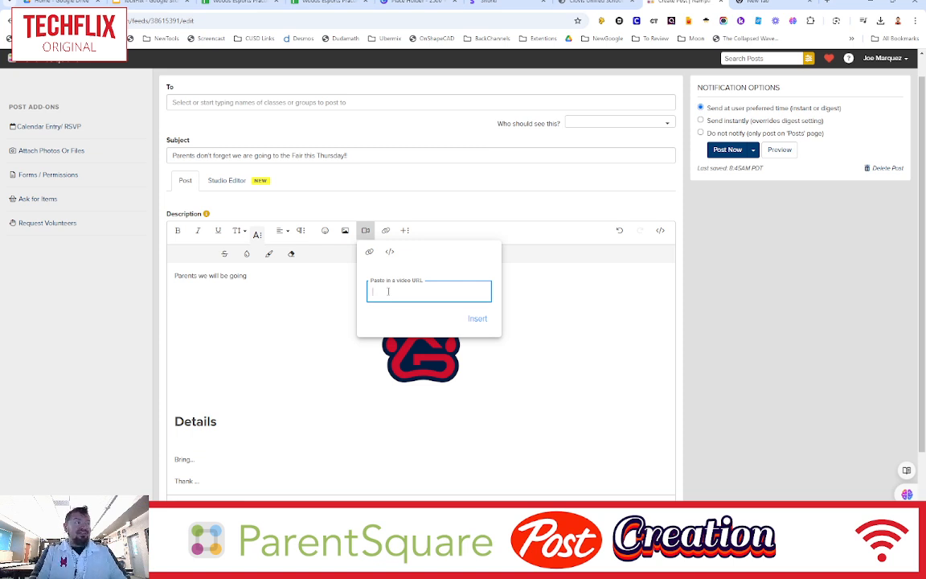
text(https://youtu.be/vvpWHGuwWbI)
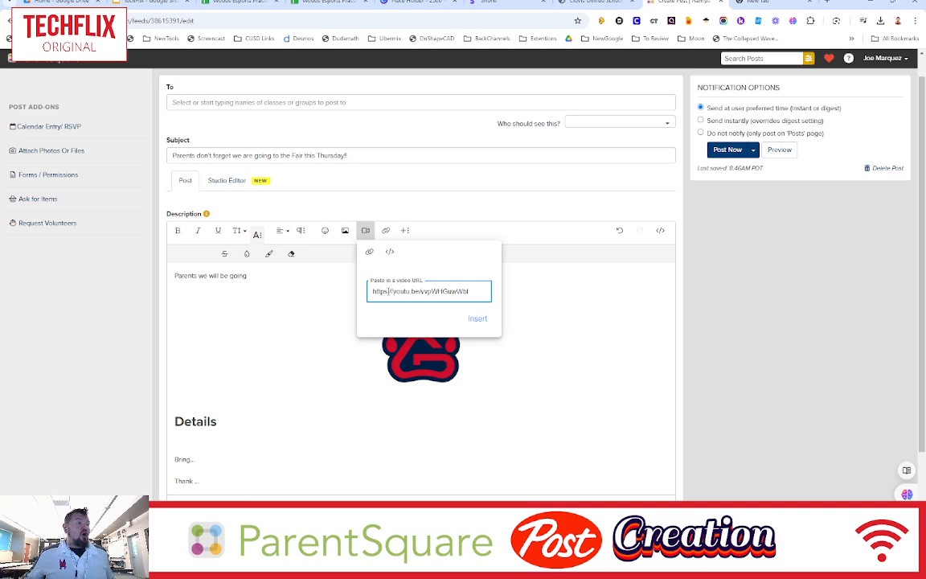
click(477, 319)
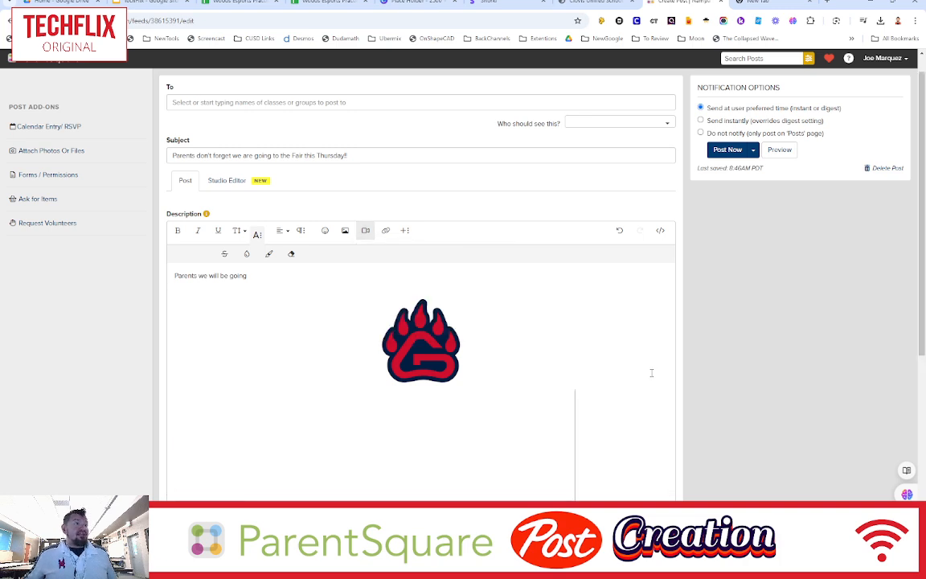
scroll(608, 352, down, 2)
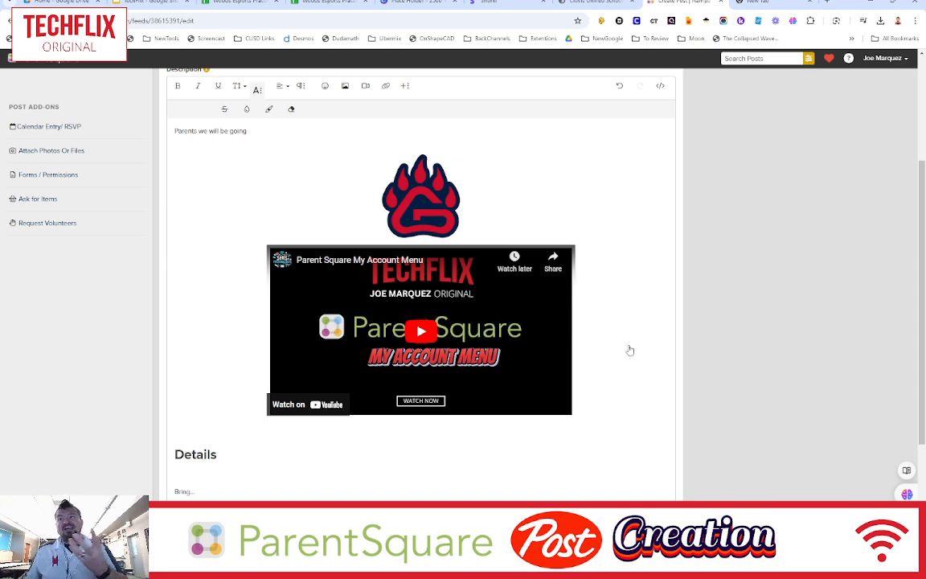
- Browse the list of available post templates
scroll(625, 351, up, 1)
scroll(624, 351, up, 2)
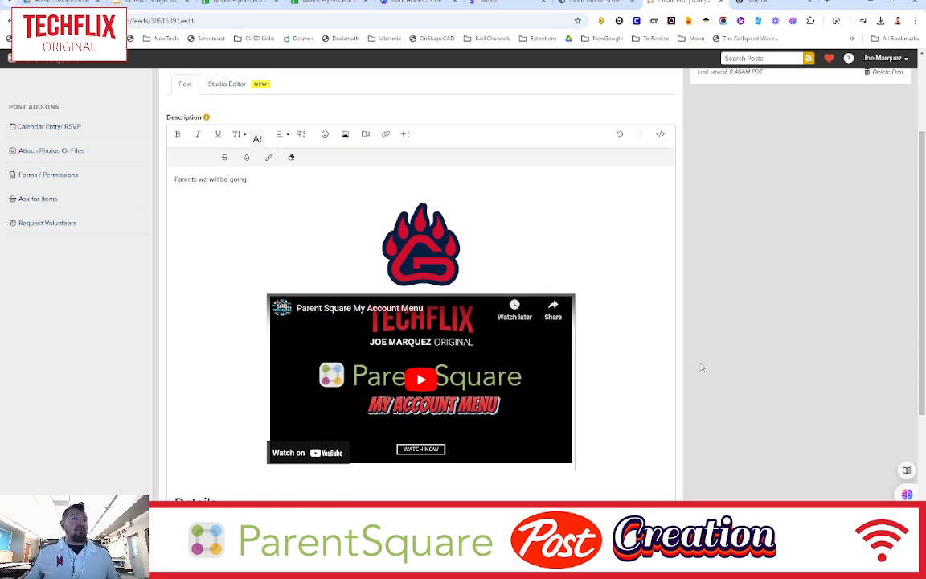
click(409, 142)
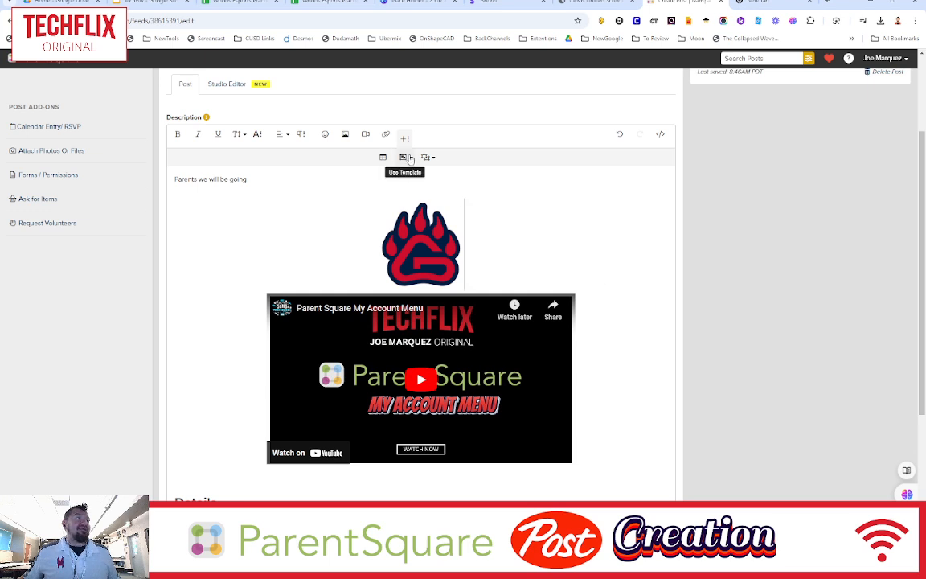
click(411, 159)
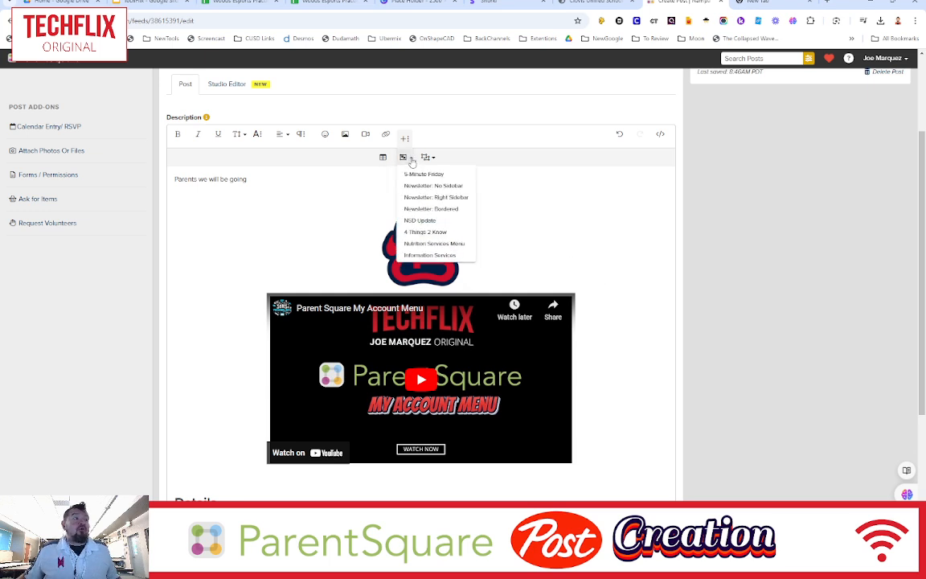
click(627, 381)
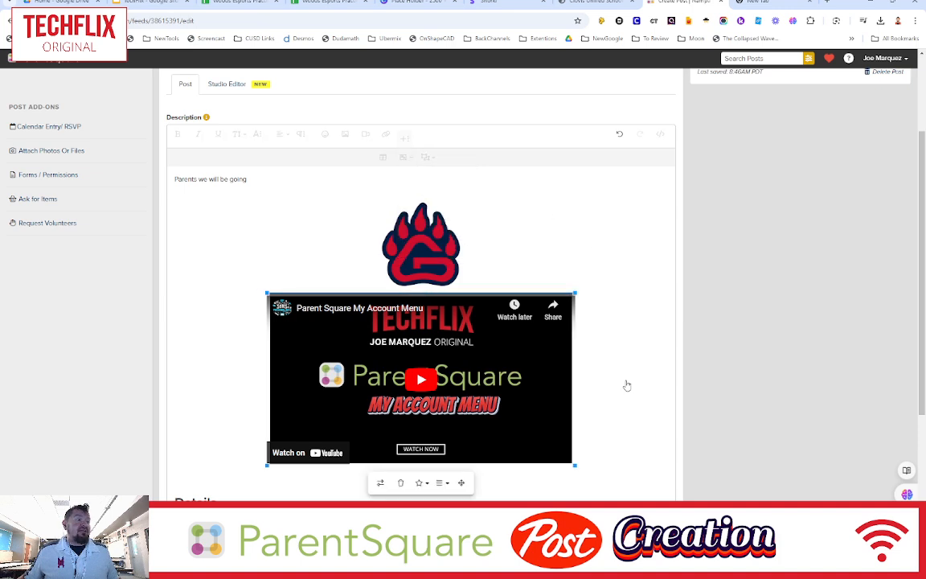
- Try inserting the 5-Minute Friday template, review its content, and undo the insertion
scroll(626, 384, down, 2)
click(286, 392)
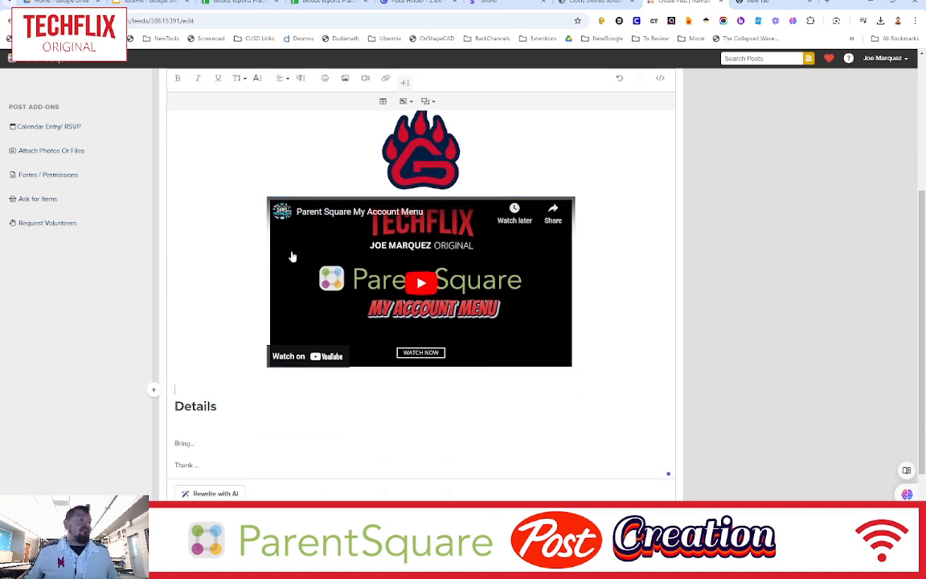
click(405, 101)
click(411, 119)
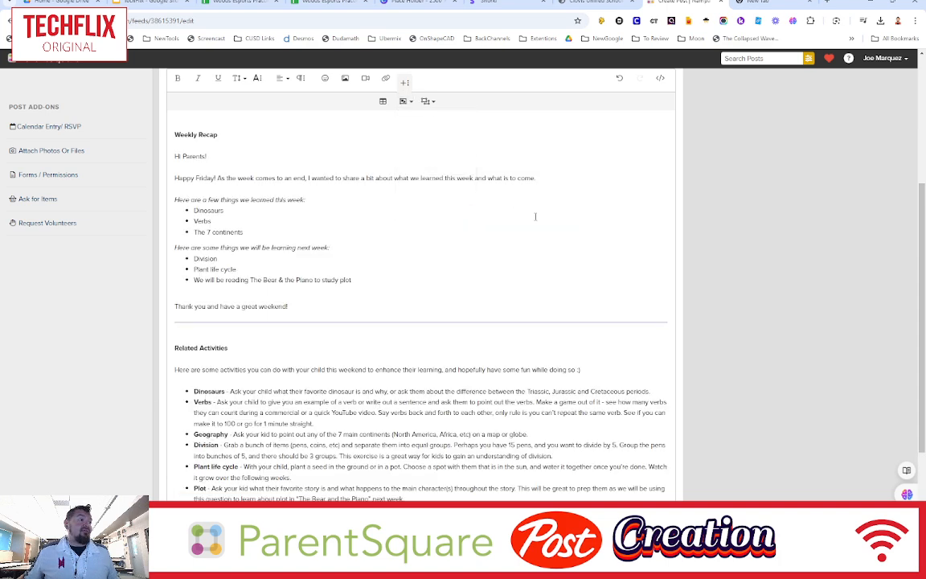
scroll(504, 404, down, 3)
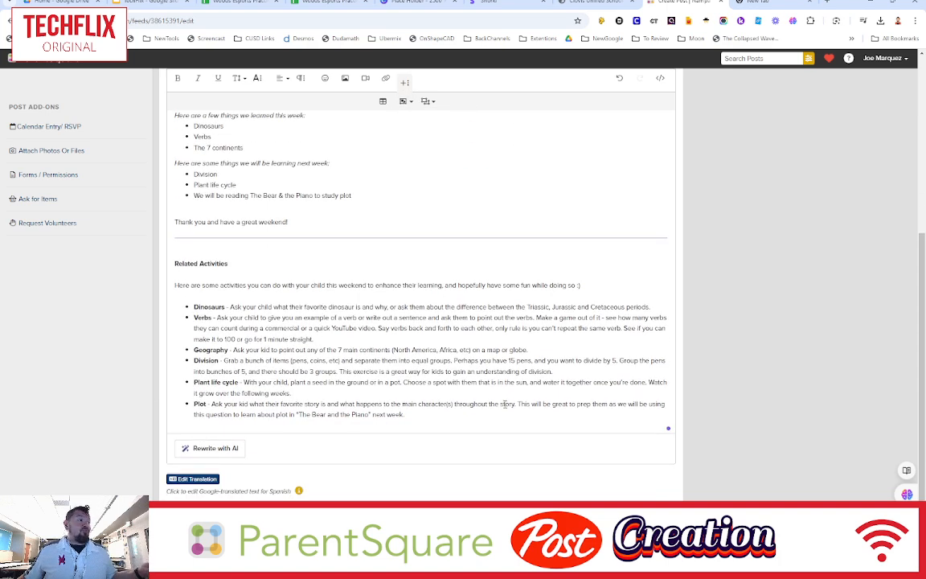
scroll(505, 404, down, 3)
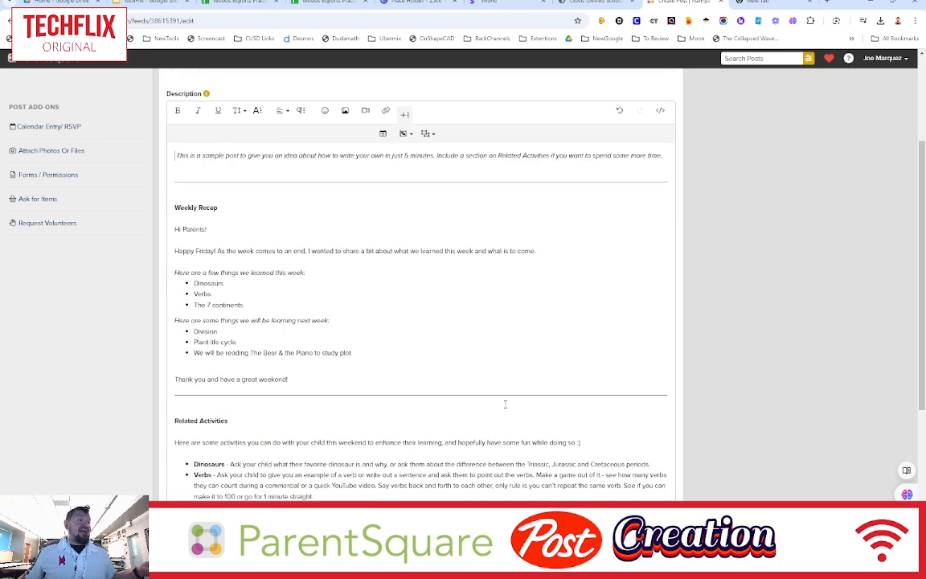
scroll(506, 404, down, 3)
scroll(505, 403, up, 6)
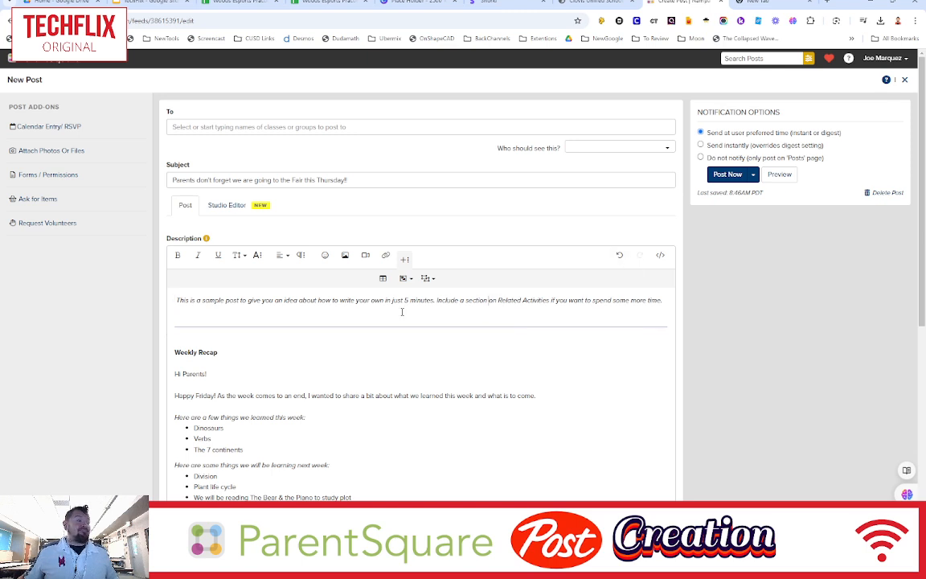
click(619, 256)
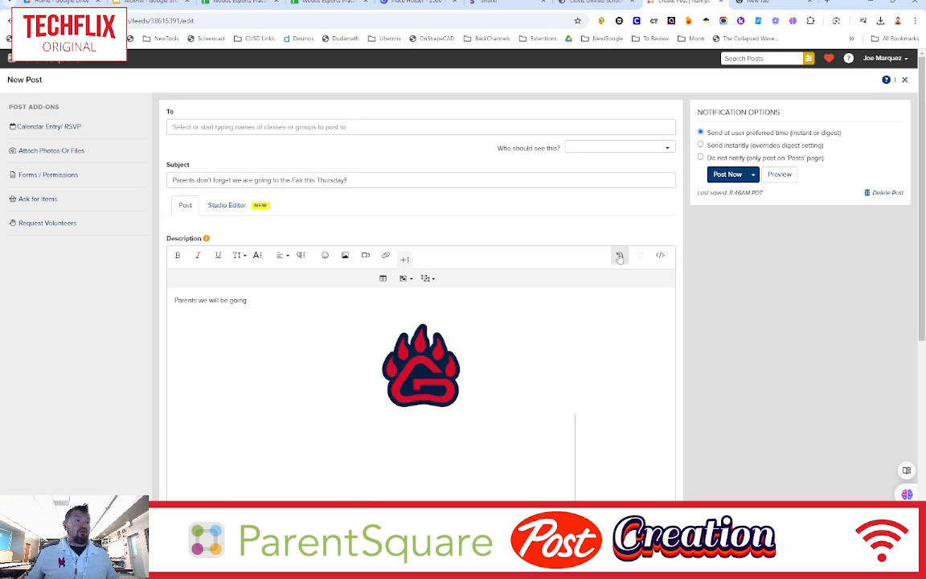
- Browse the content block options such as Logo, Header, Text and Image layouts
click(427, 278)
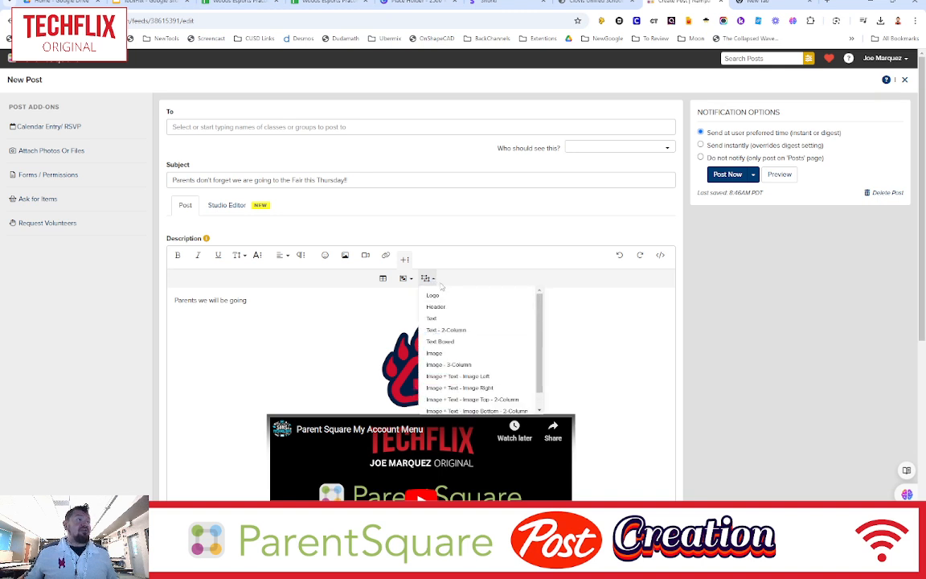
click(546, 330)
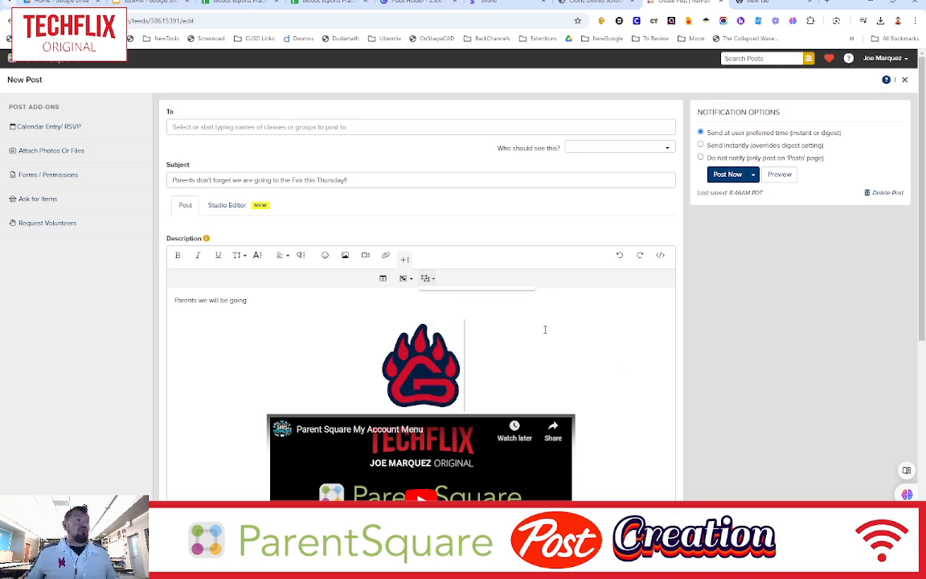
scroll(522, 344, down, 2)
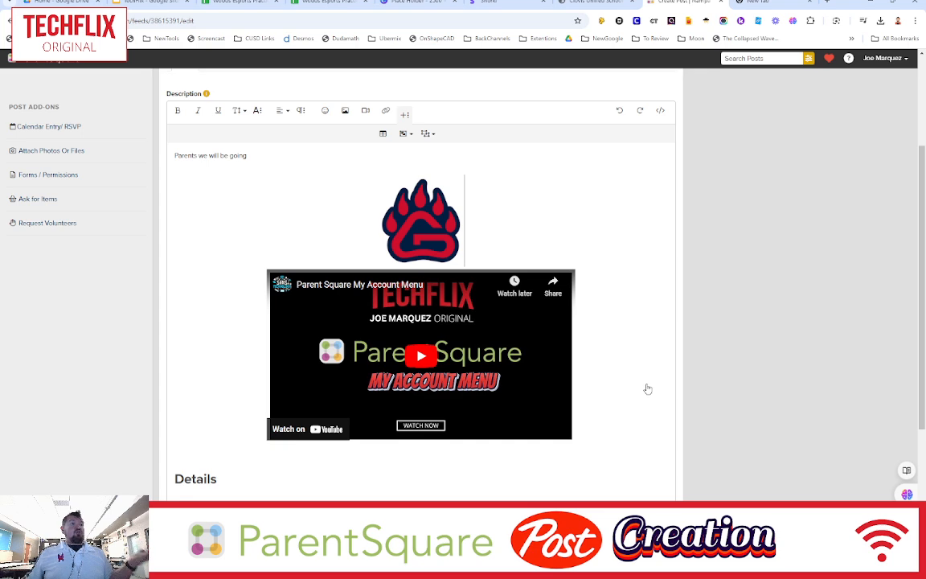
scroll(646, 385, up, 2)
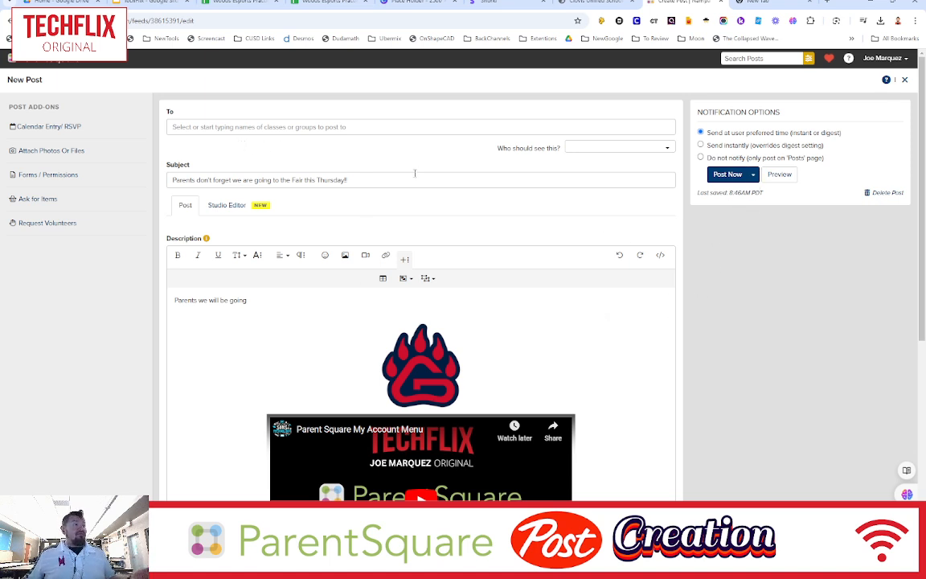
- Address the post to the NSD / Clovis Test Group and set its visibility to Staff and Parents
click(278, 122)
click(241, 135)
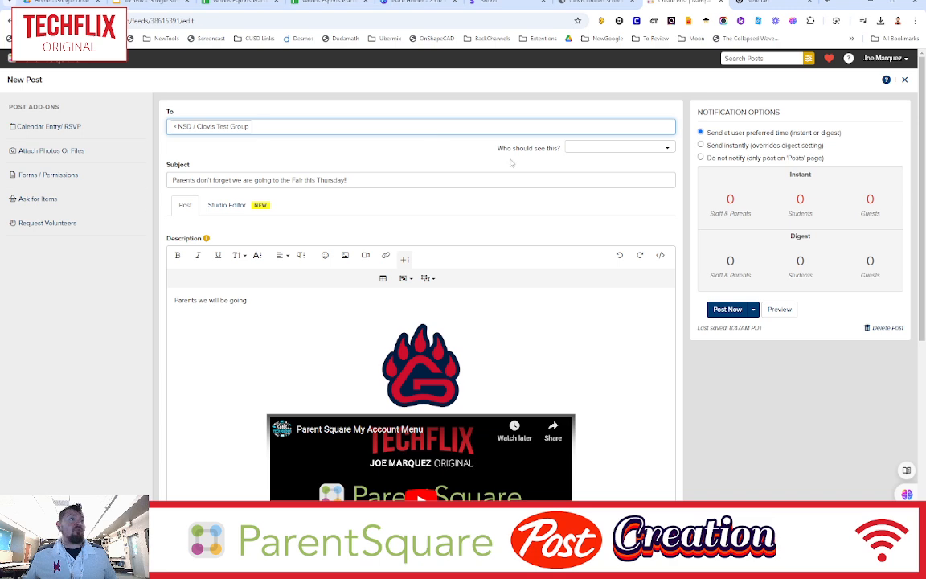
click(664, 149)
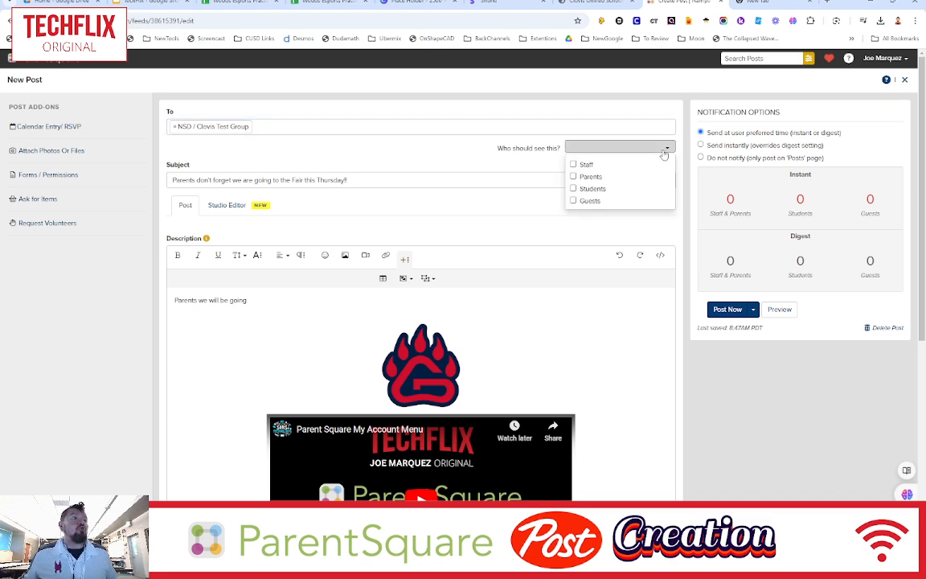
click(574, 165)
click(574, 179)
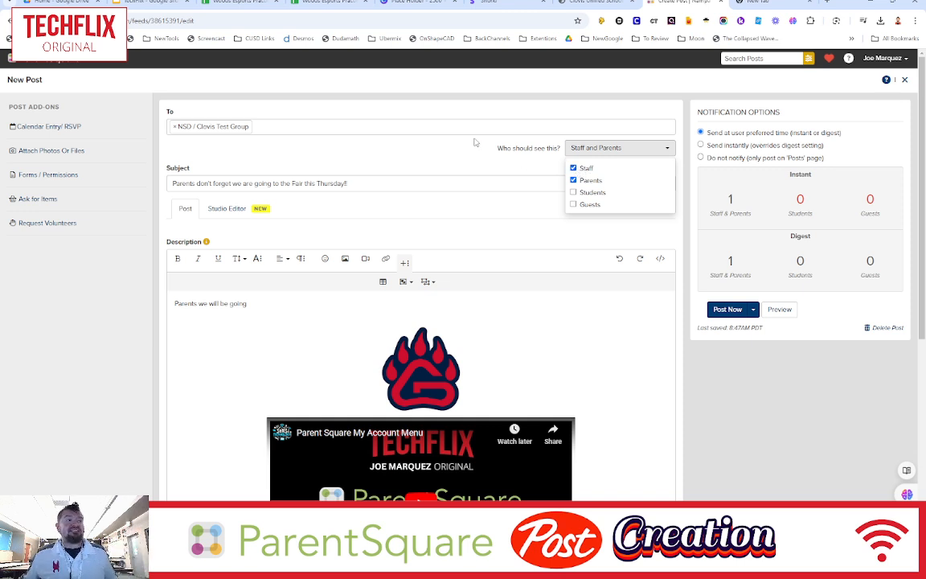
click(575, 193)
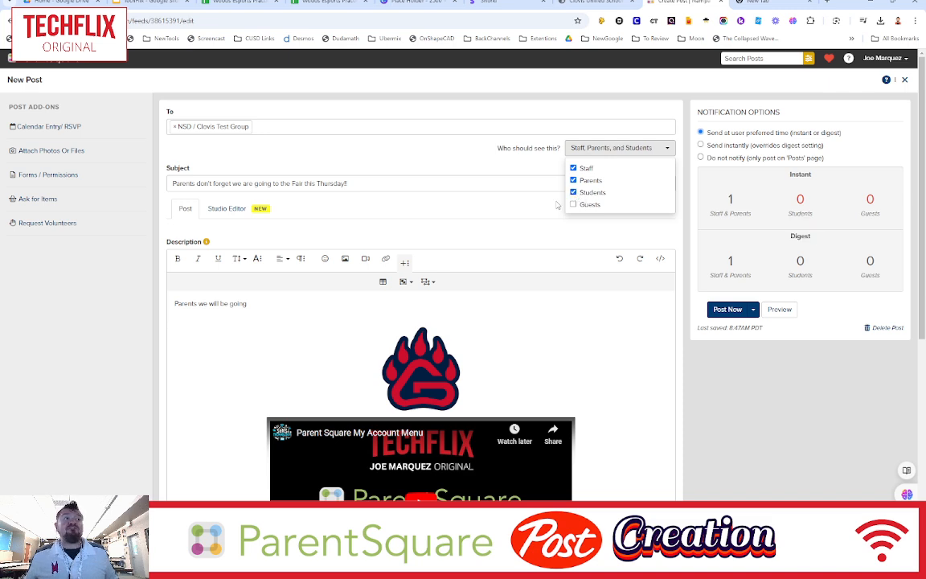
click(588, 195)
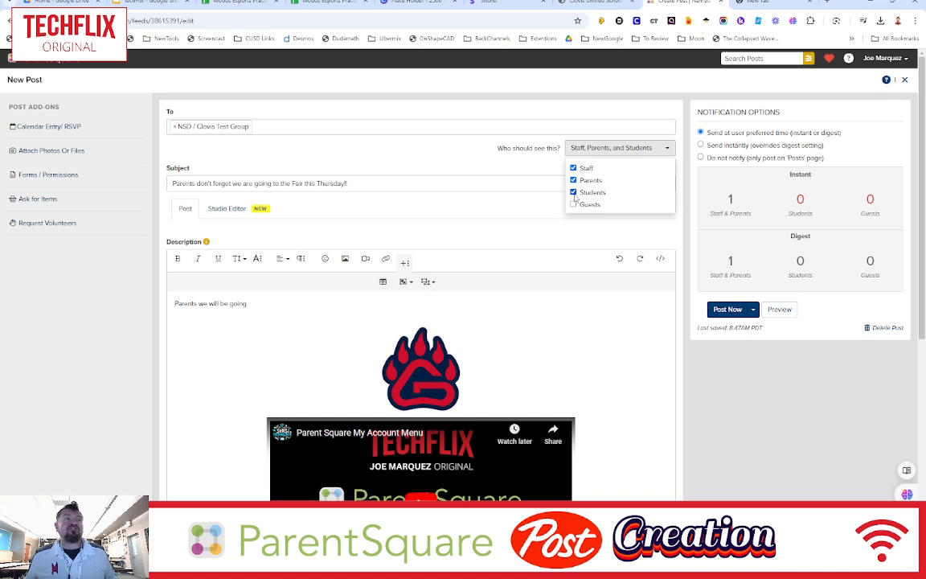
click(496, 165)
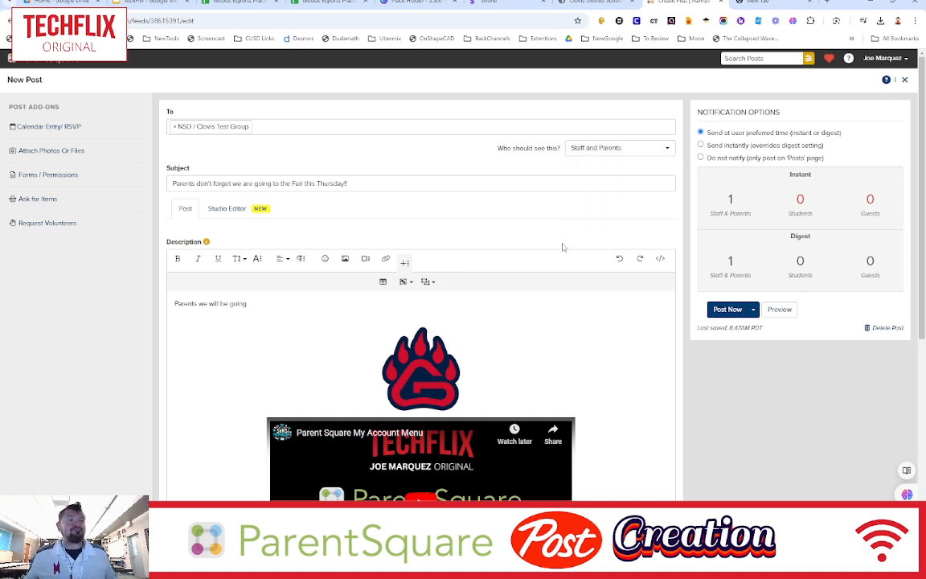
- Publish the post now, entering OK in the publish confirmation to send it
scroll(639, 314, down, 1)
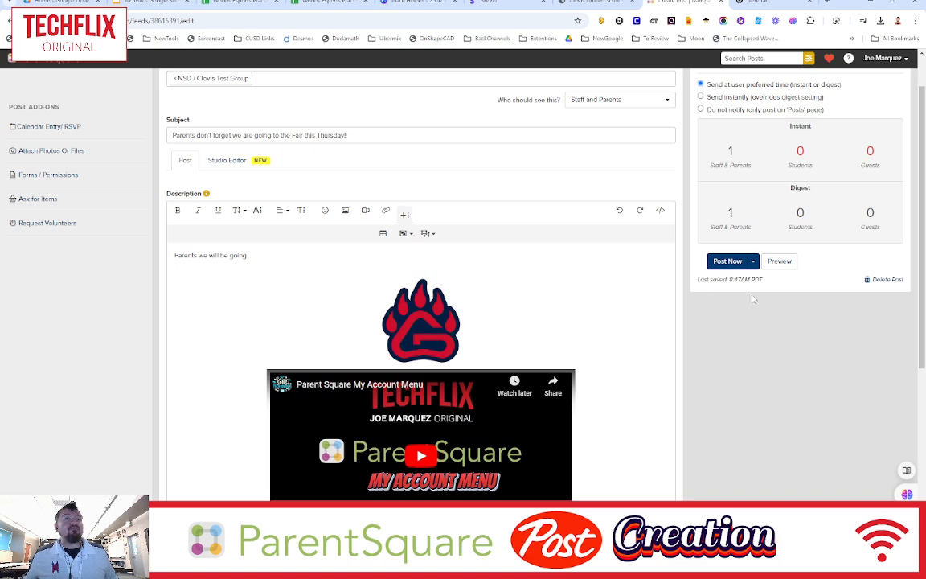
click(753, 262)
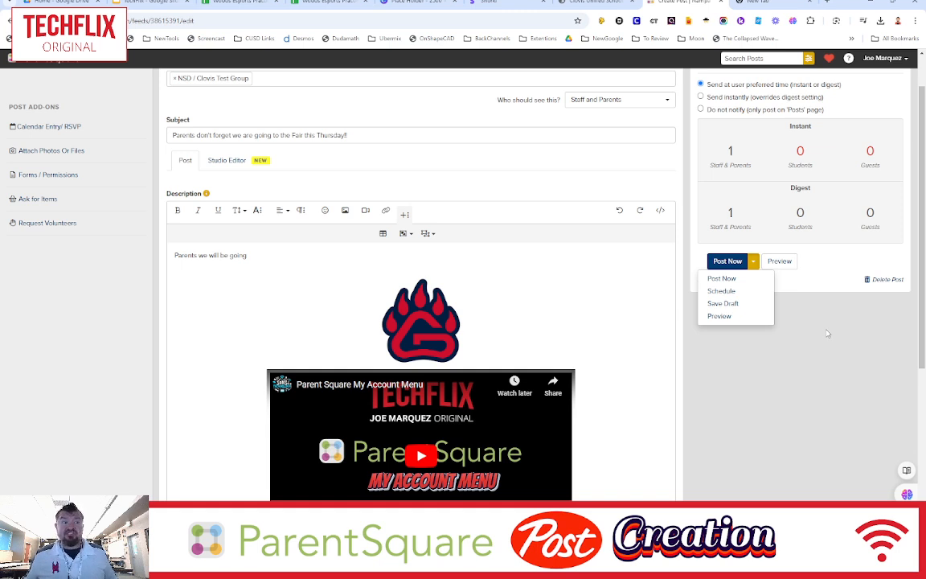
click(844, 332)
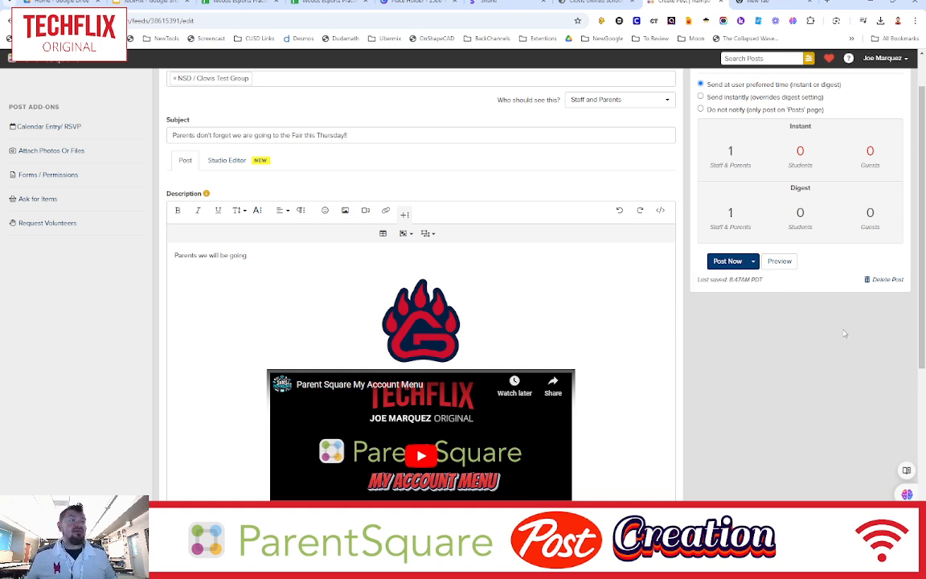
click(721, 264)
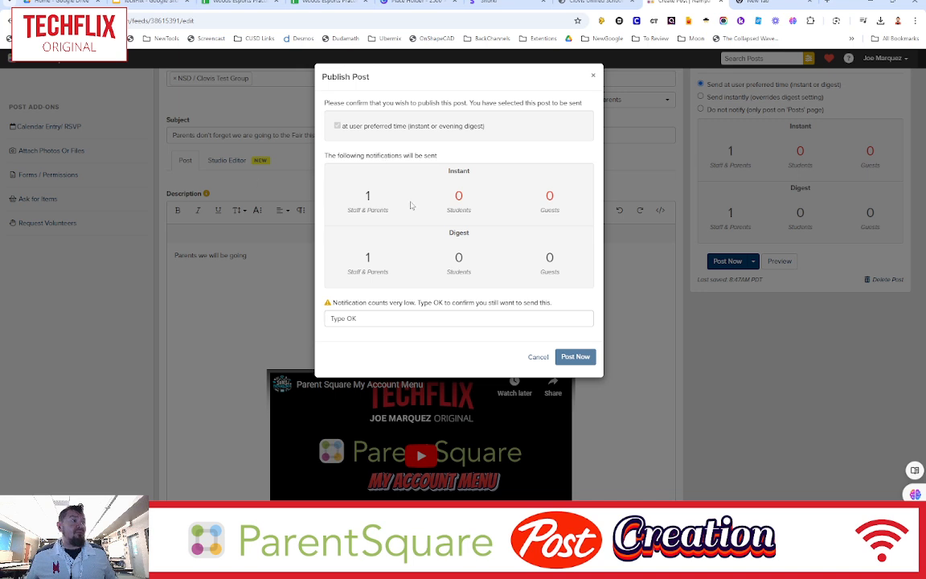
click(463, 316)
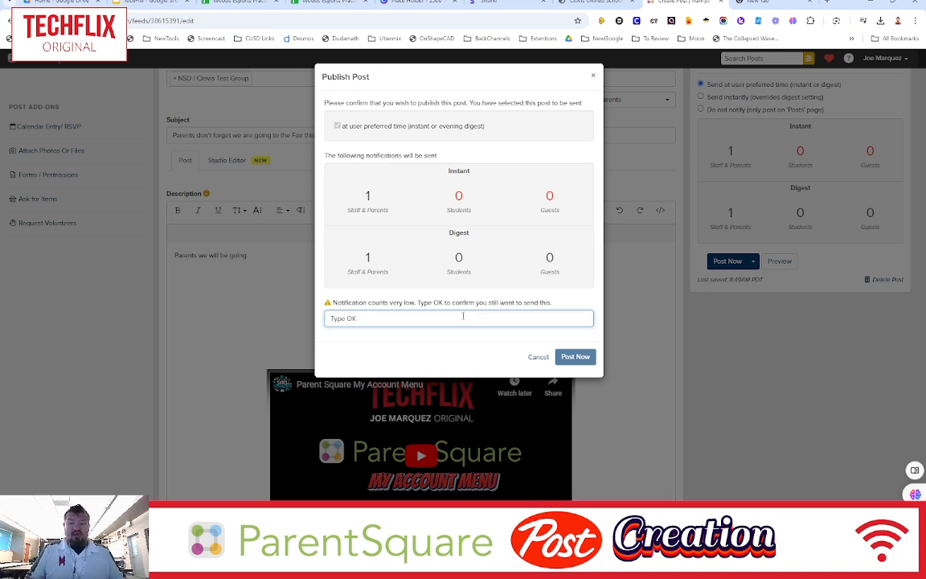
text(OK)
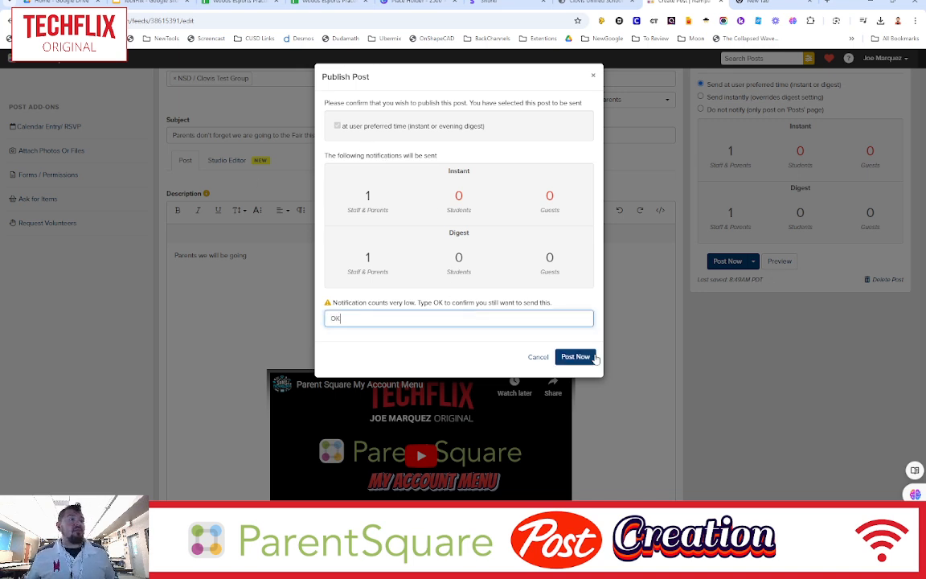
click(594, 357)
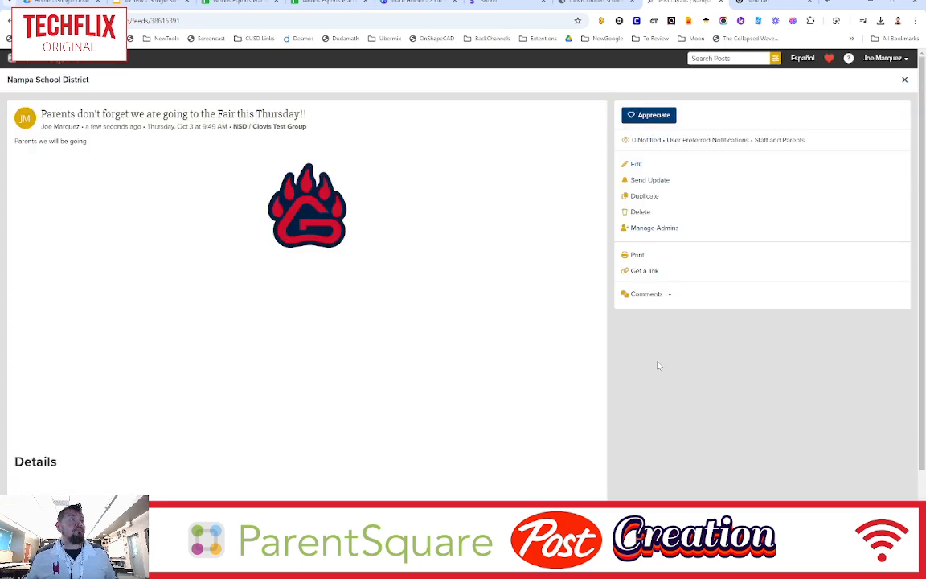
- Review the published post and play its embedded video
scroll(551, 364, down, 1)
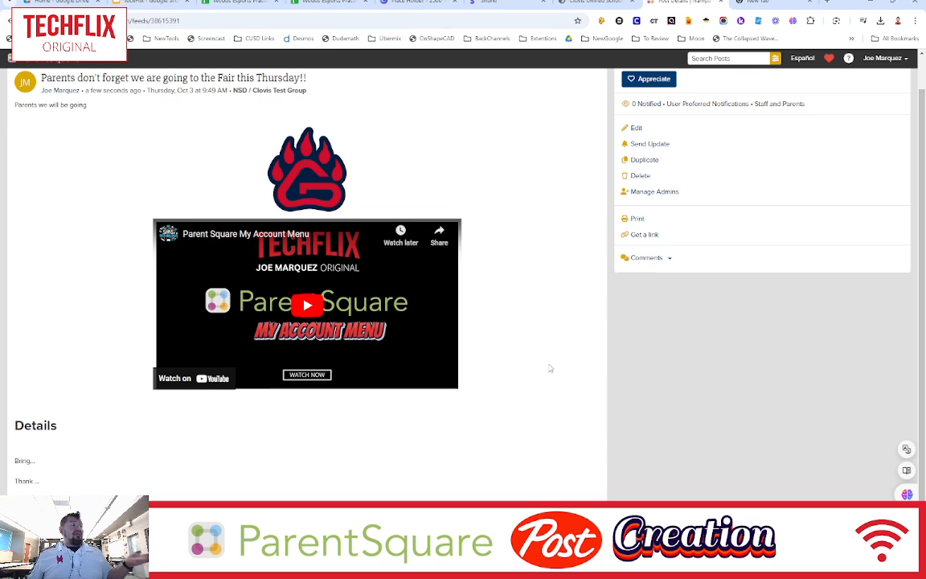
scroll(550, 368, up, 1)
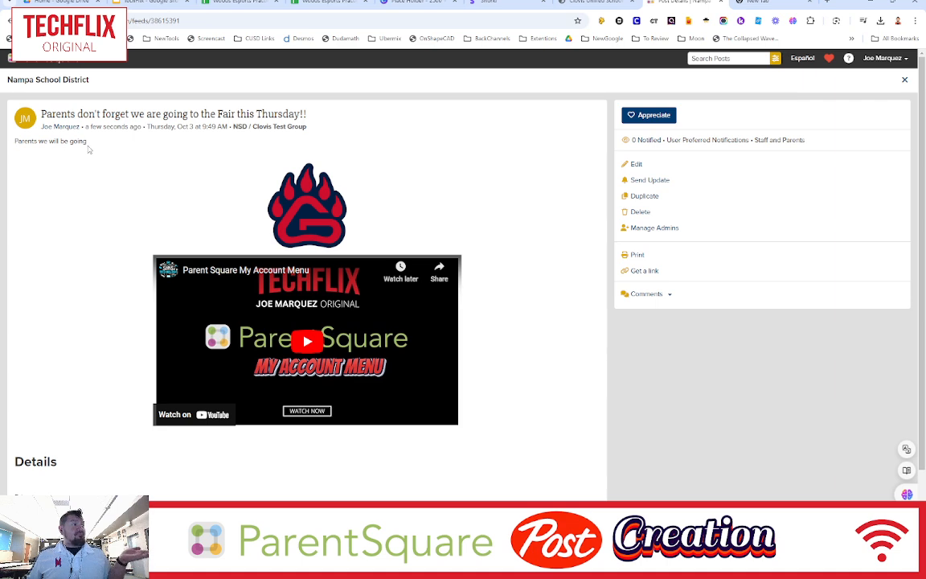
scroll(297, 207, down, 1)
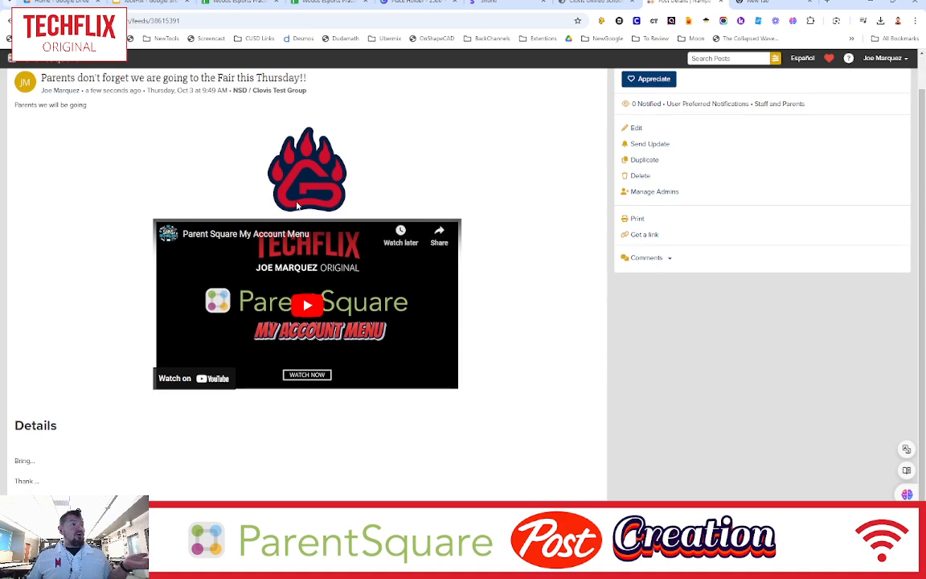
click(307, 305)
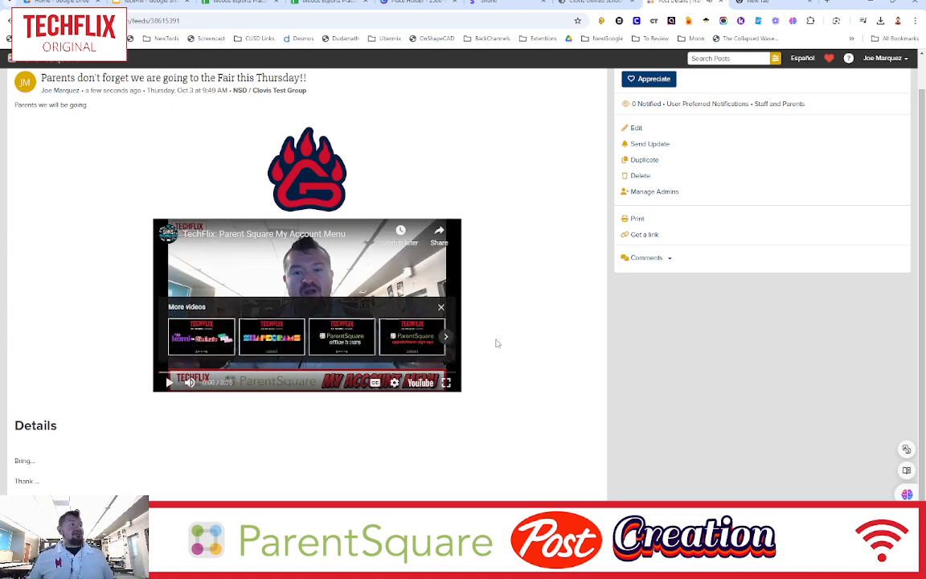
scroll(519, 350, up, 1)
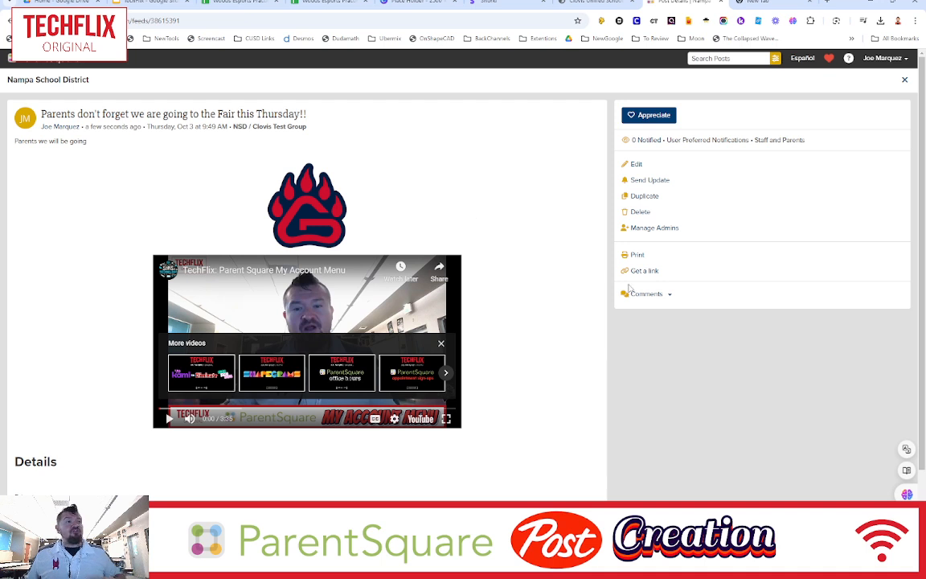
- Enable comments on the published post, then disable them again, confirming each disable
click(669, 295)
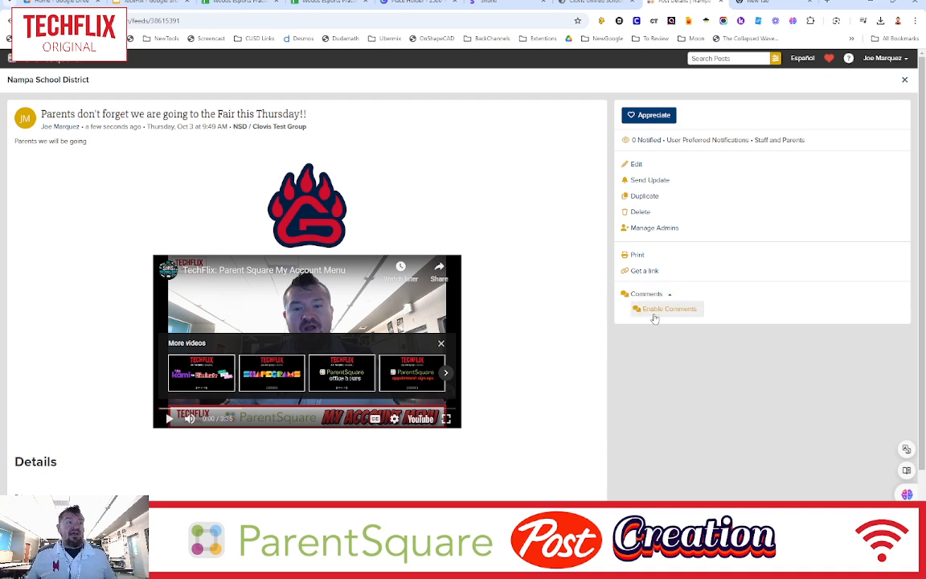
click(667, 317)
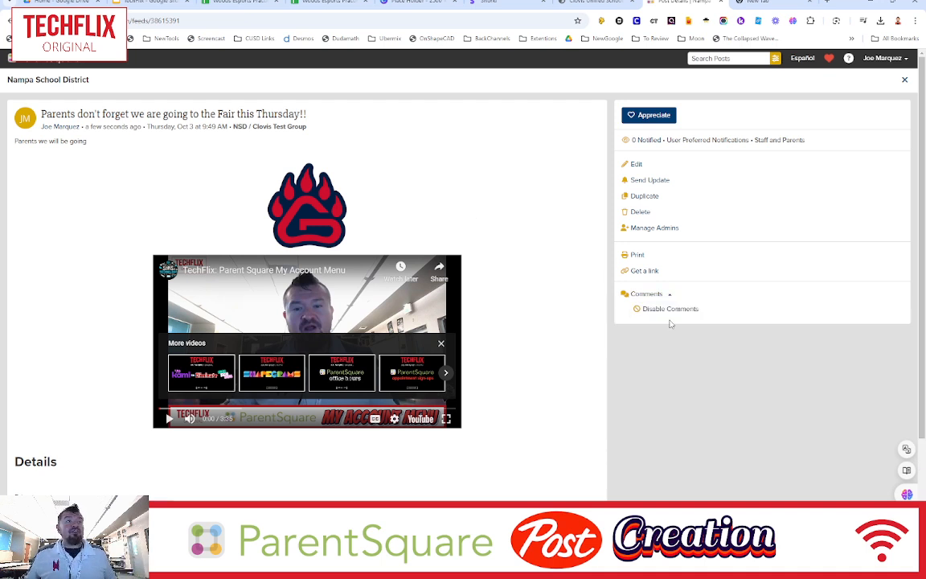
click(645, 311)
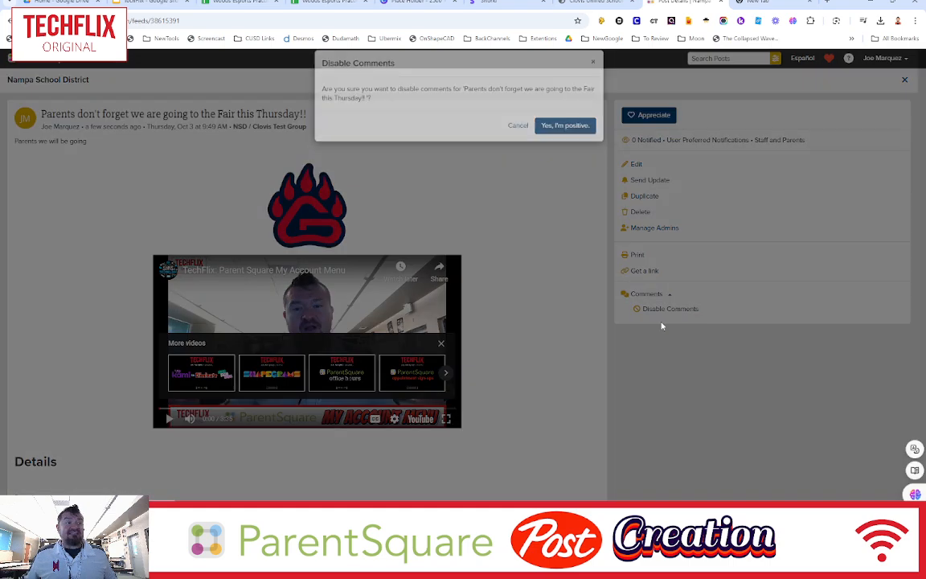
click(562, 138)
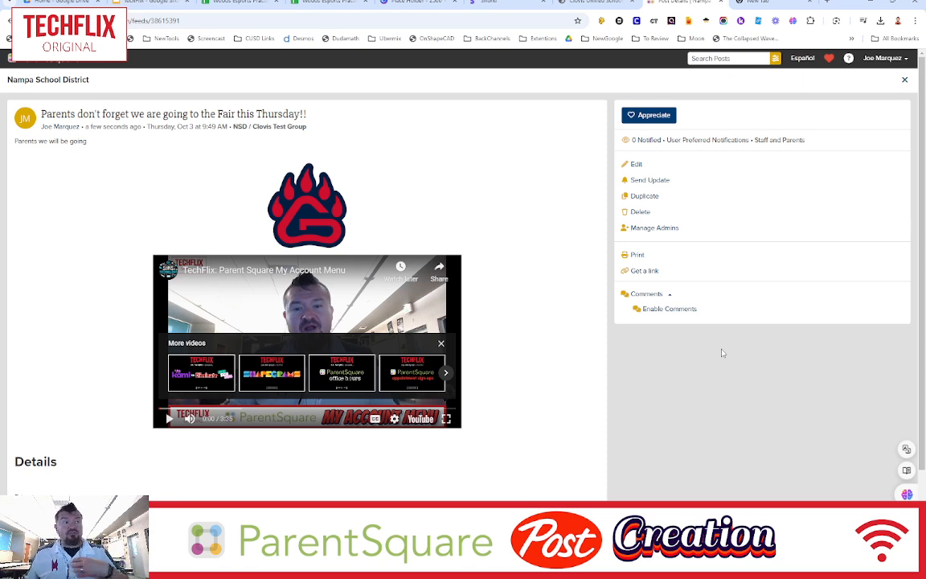
click(672, 311)
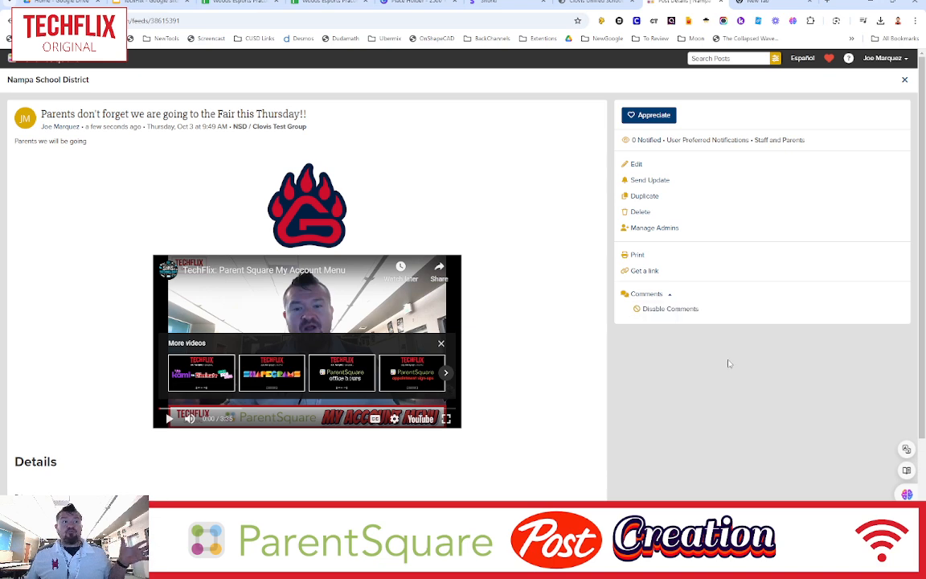
click(675, 314)
click(566, 124)
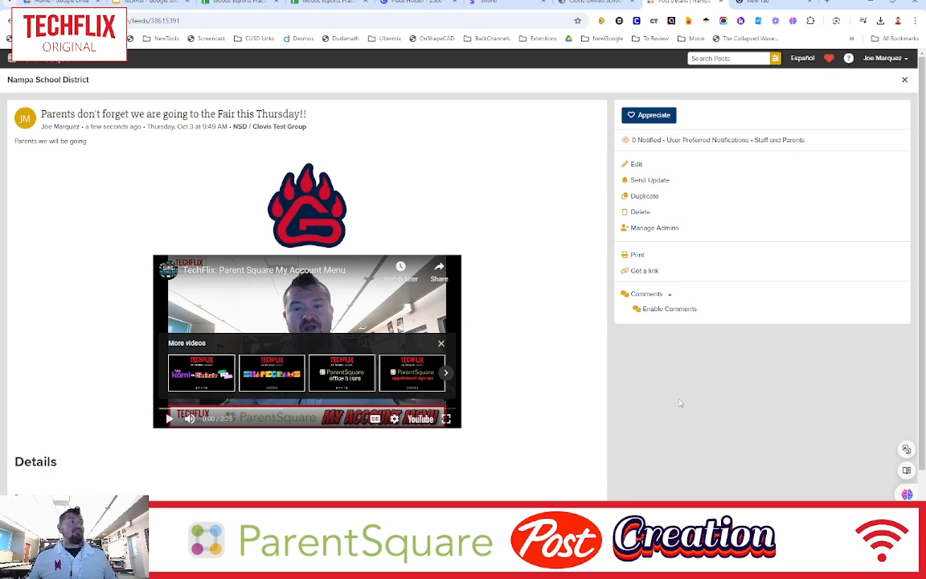
- Open the published post for editing and save it
scroll(99, 317, down, 1)
scroll(100, 319, up, 1)
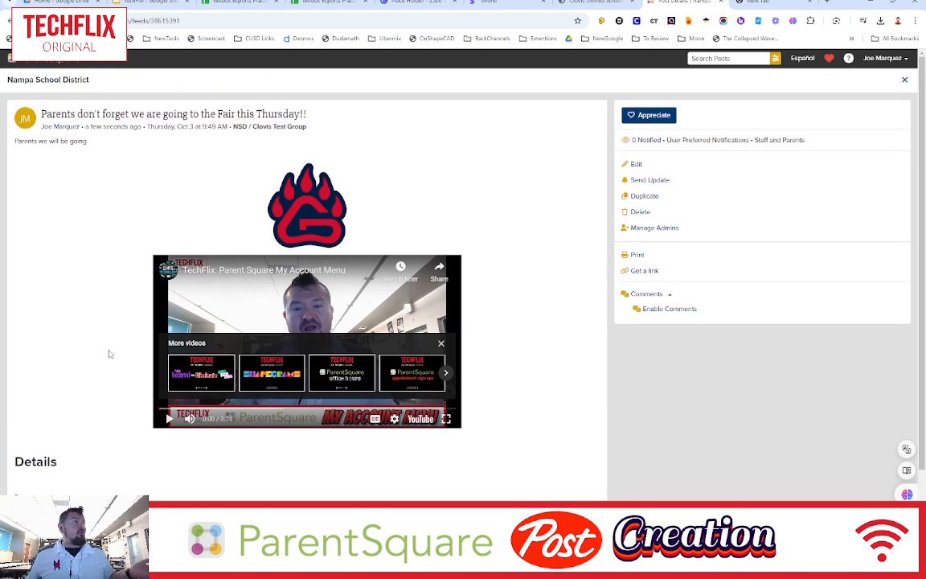
click(637, 166)
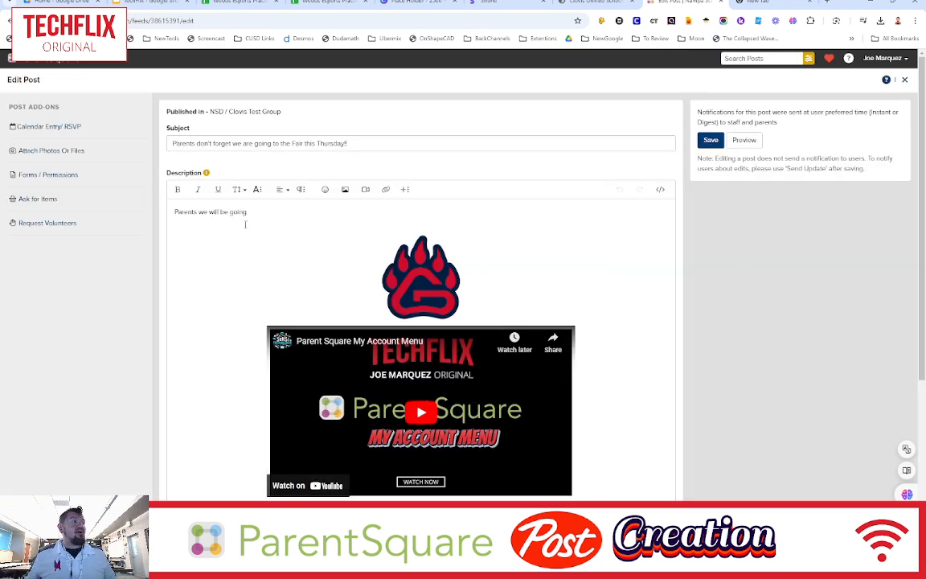
click(711, 140)
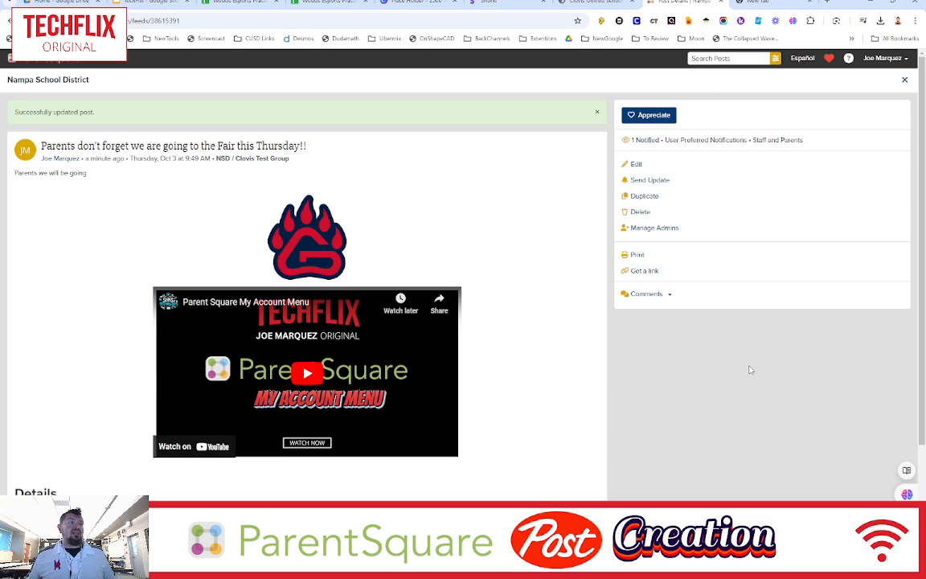
scroll(720, 383, down, 2)
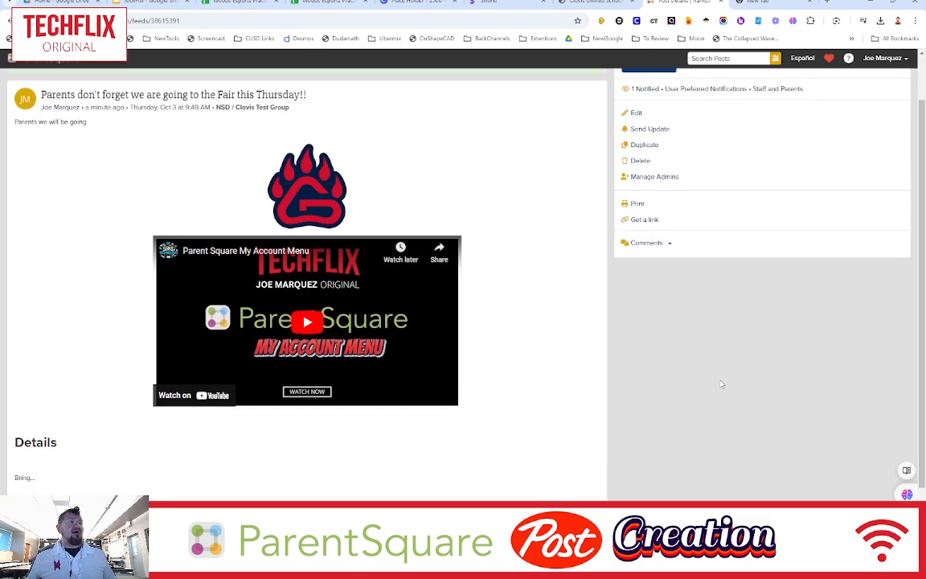
scroll(721, 384, up, 2)
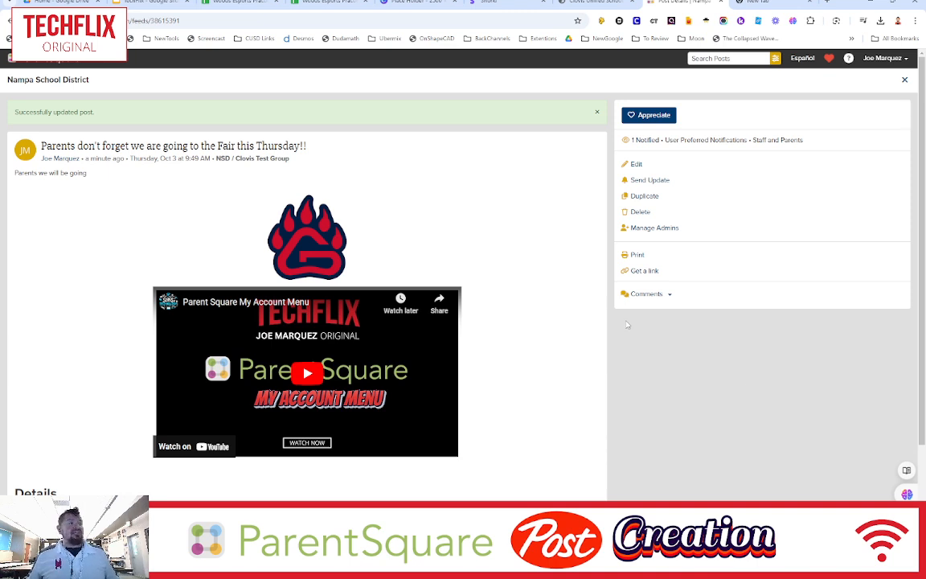
scroll(600, 301, down, 1)
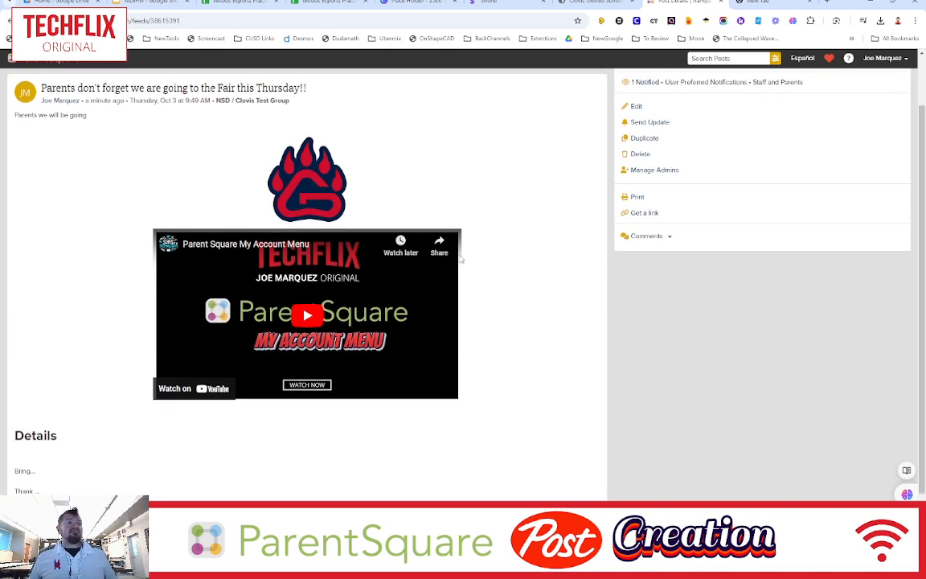